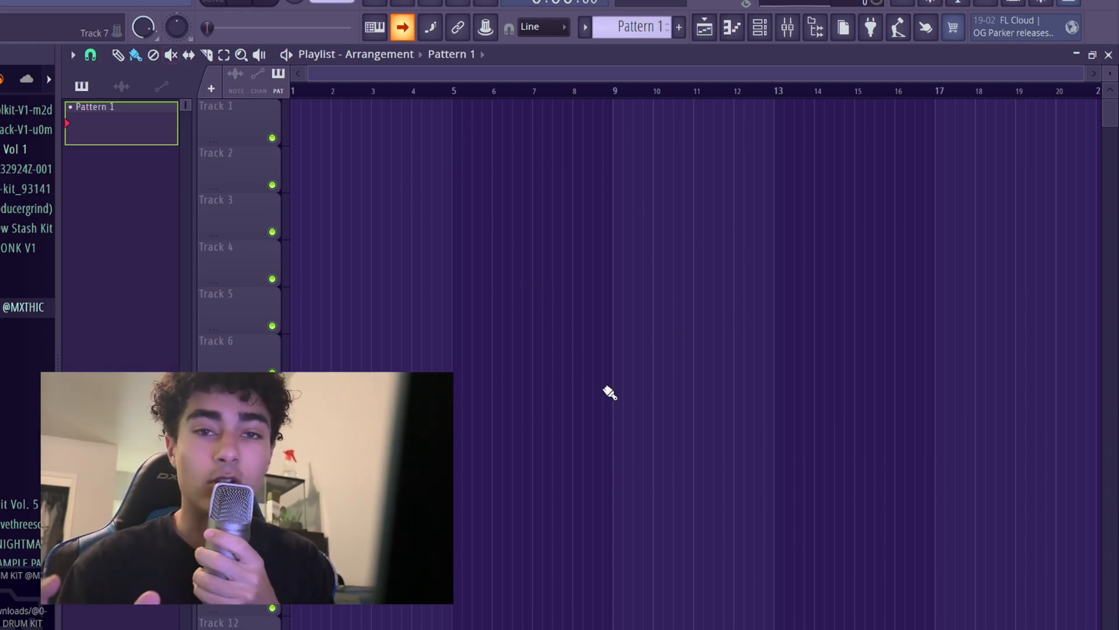
- Place Pattern 1 at bar 1 of Track 1 in the playlist, and remove the clip
drag(95, 138, 298, 137)
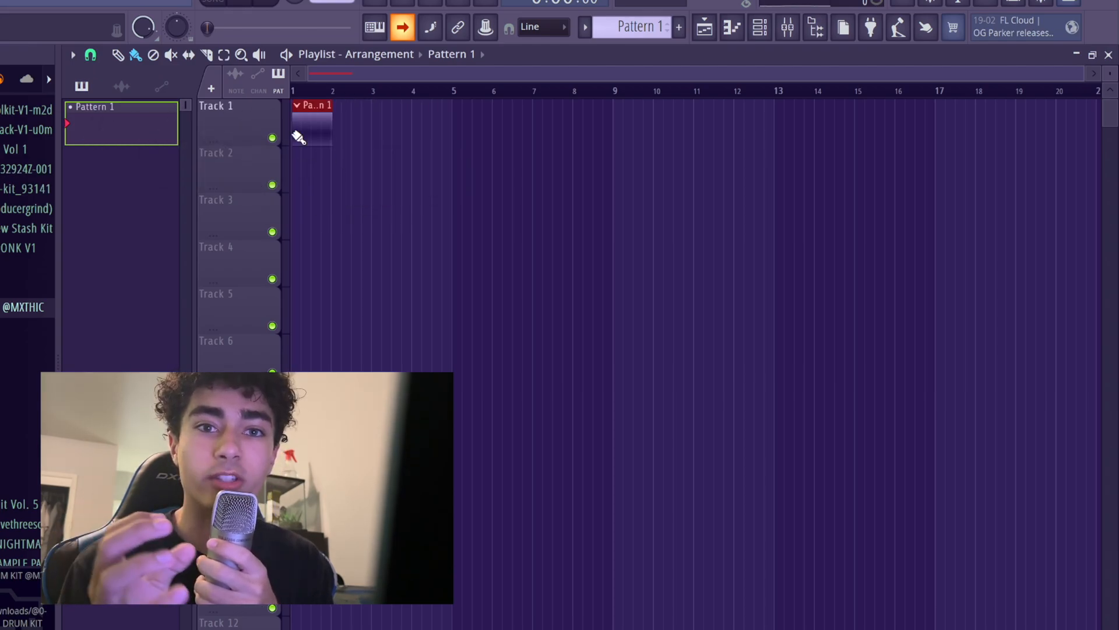
right_click(311, 127)
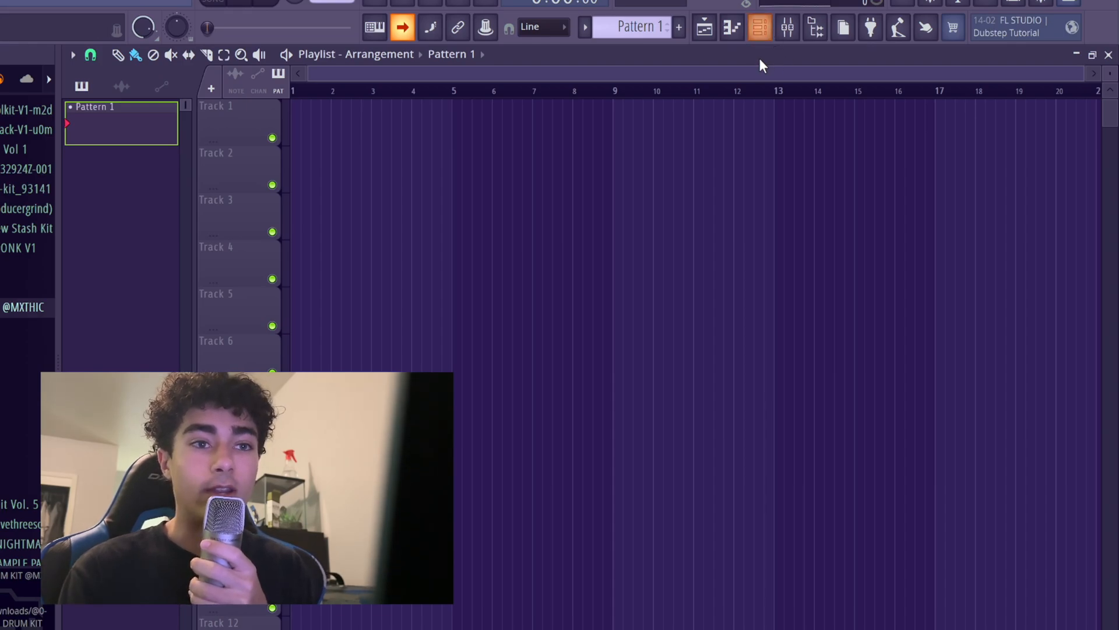
- Load the Basic Hi Hat sample as a new channel in the channel rack and check its sampler settings
click(760, 27)
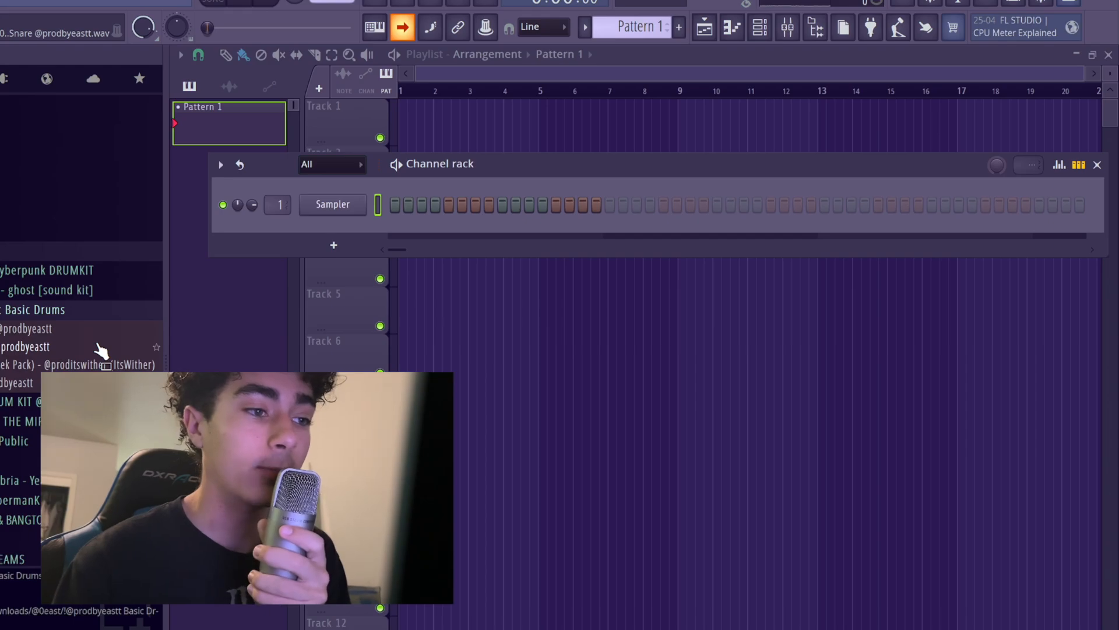
drag(87, 331, 338, 242)
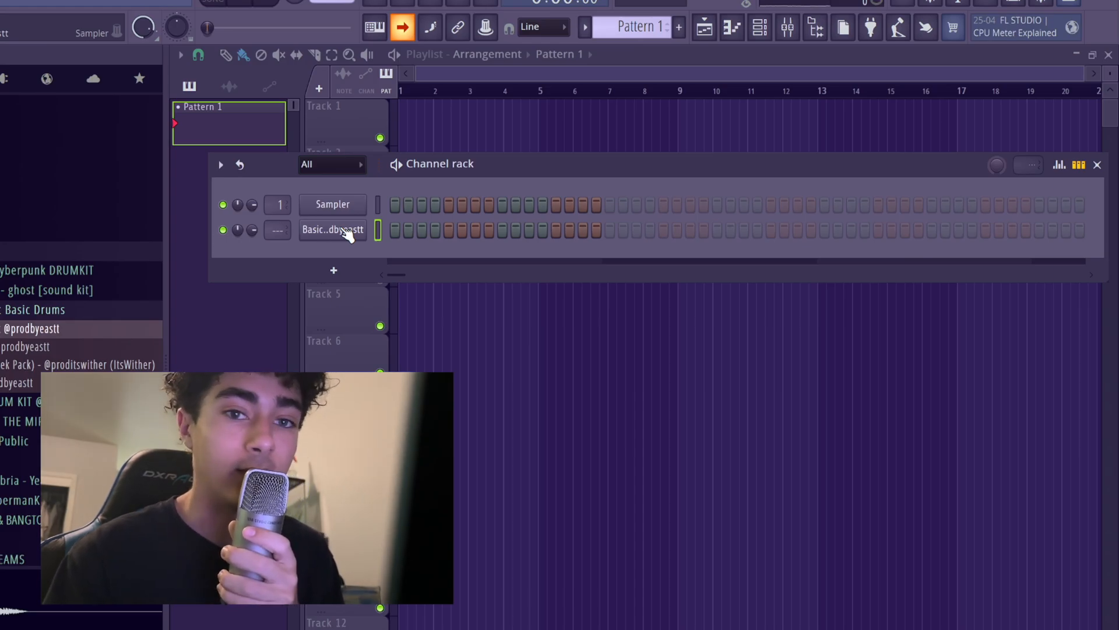
click(348, 233)
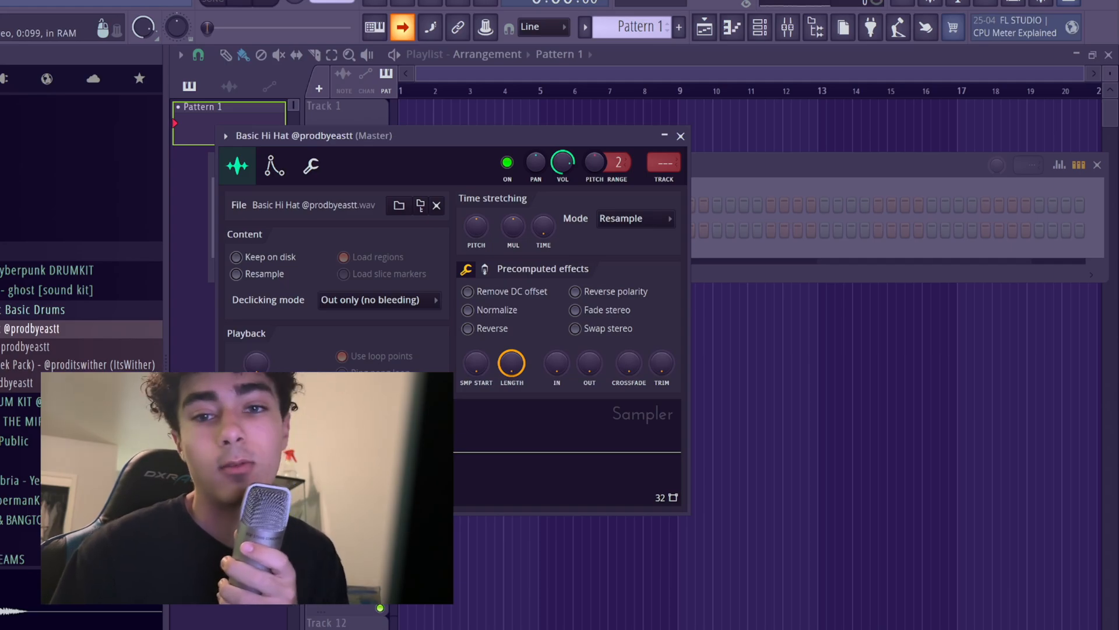
click(353, 231)
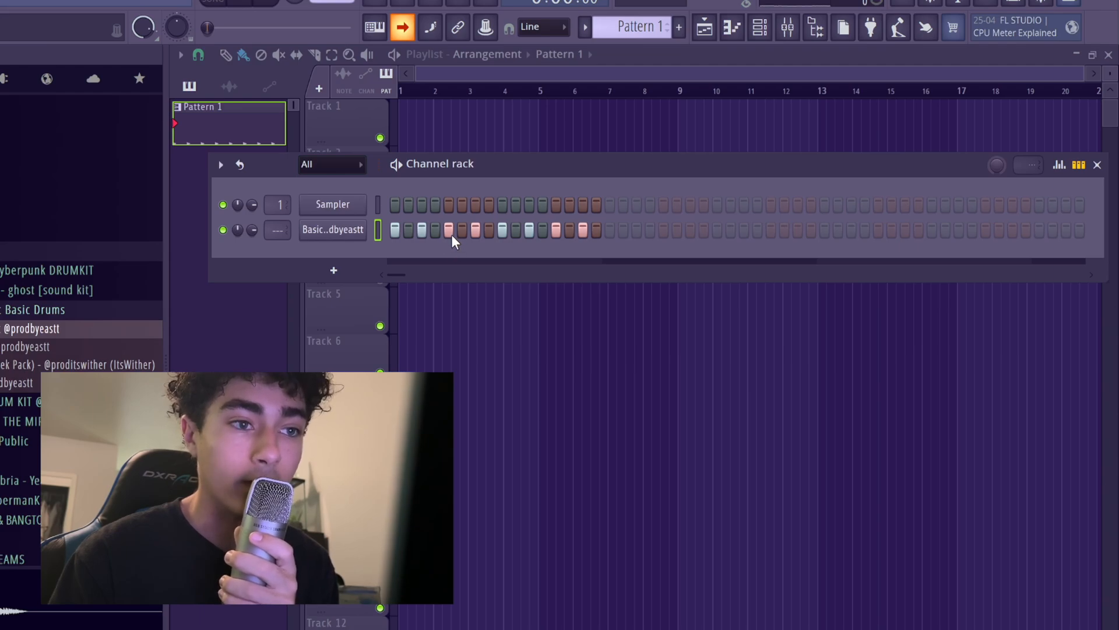
- Fill each 2 steps of the Basic Hi Hat channel in Pattern 1
drag(394, 230, 593, 228)
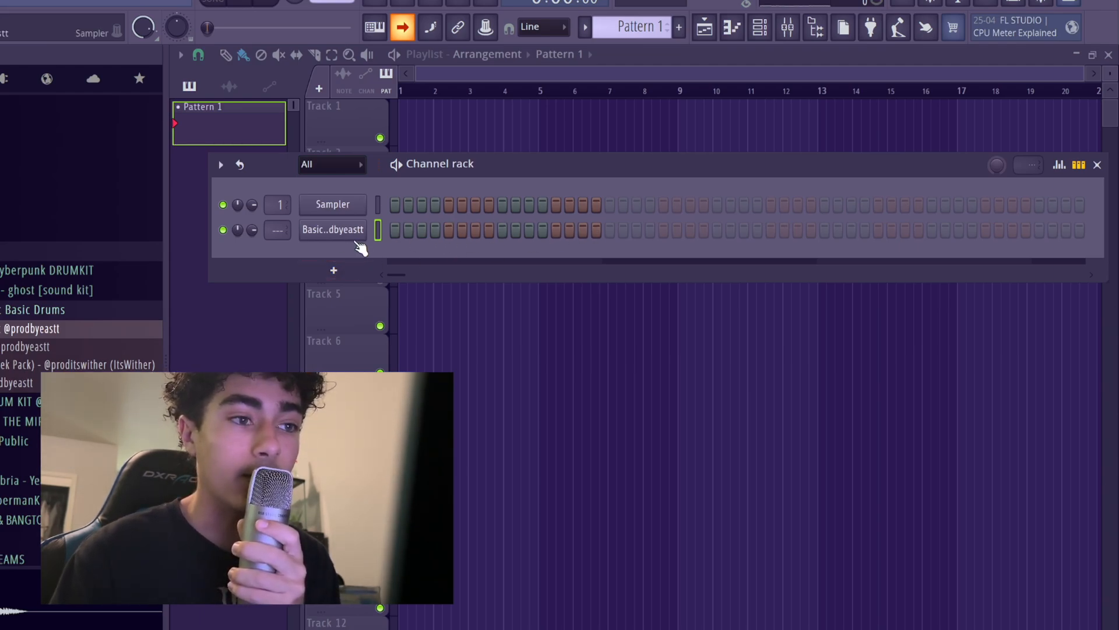
right_click(355, 239)
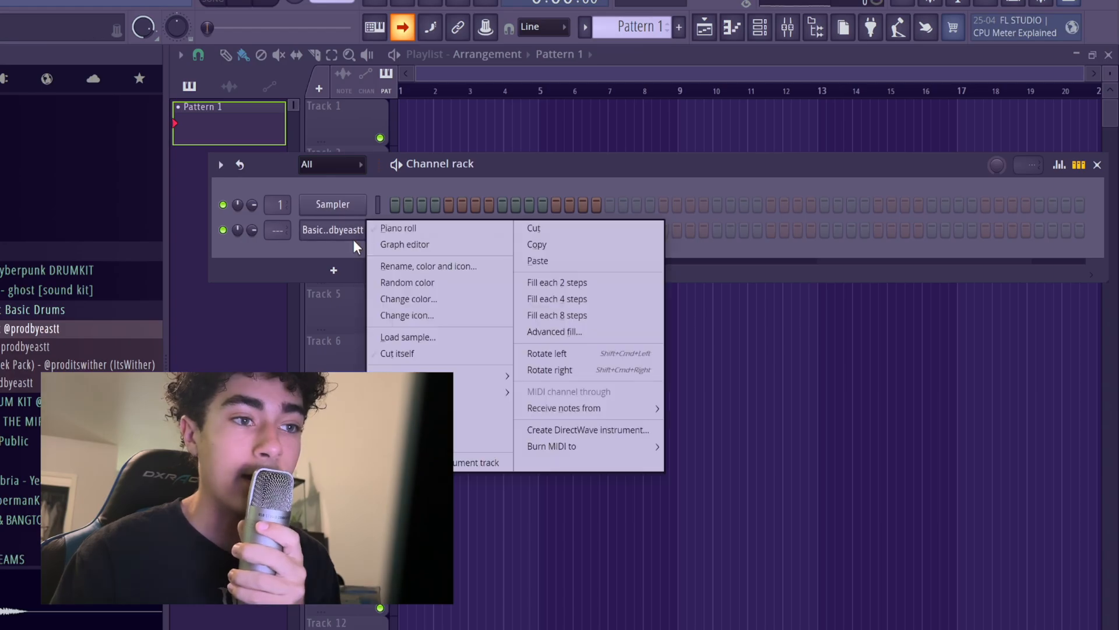
click(554, 278)
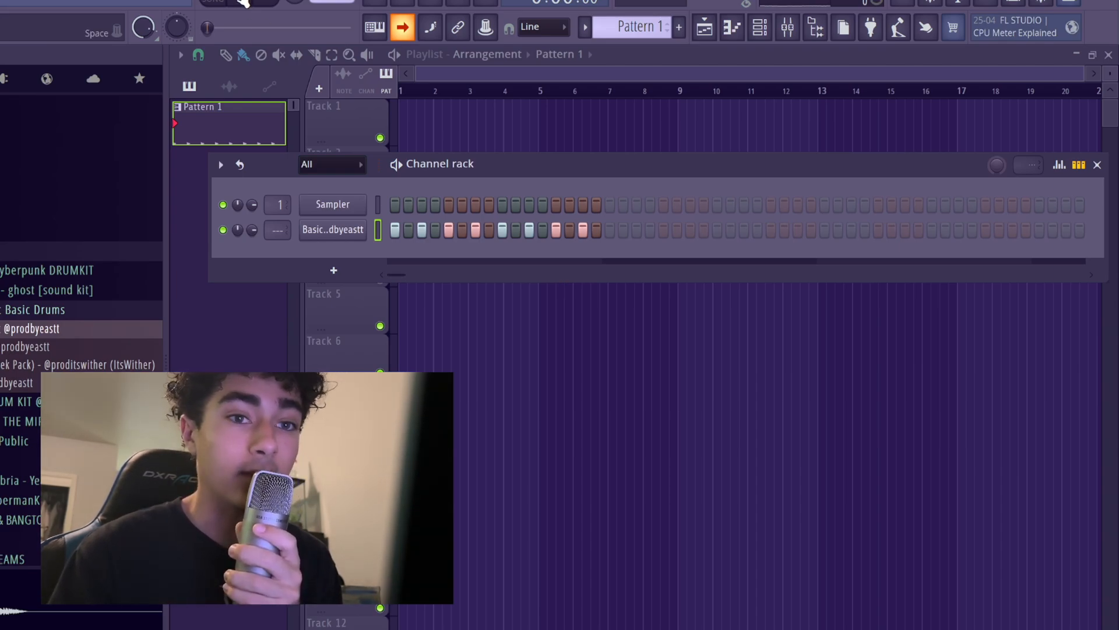
click(243, 3)
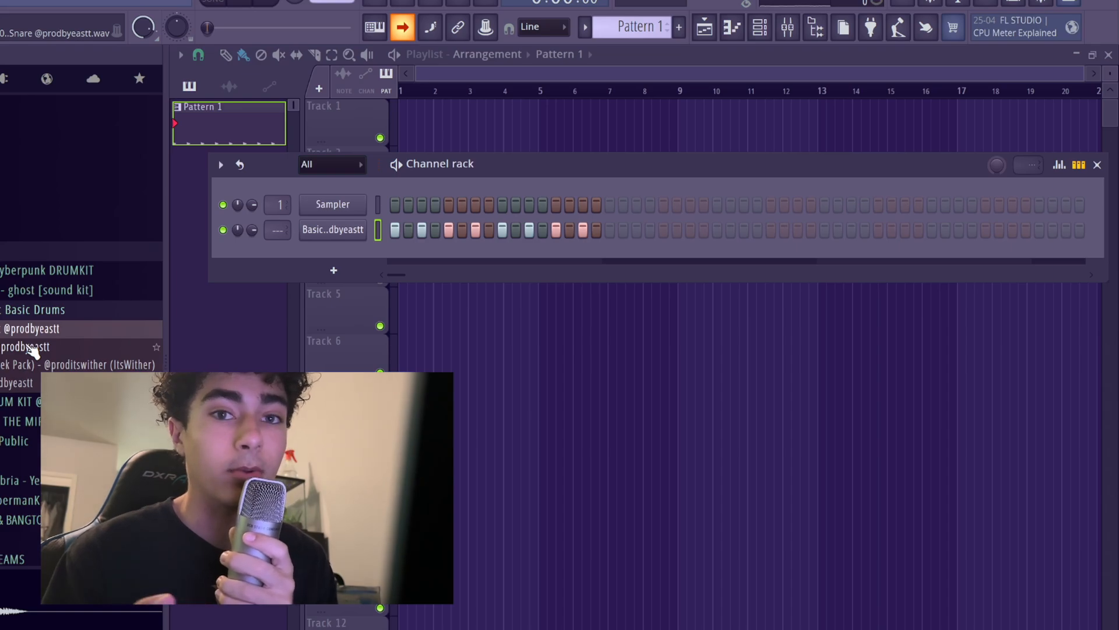
- Add the Basic Snare sample as a new channel with a hit on step 9, and play the pattern
drag(30, 346, 347, 251)
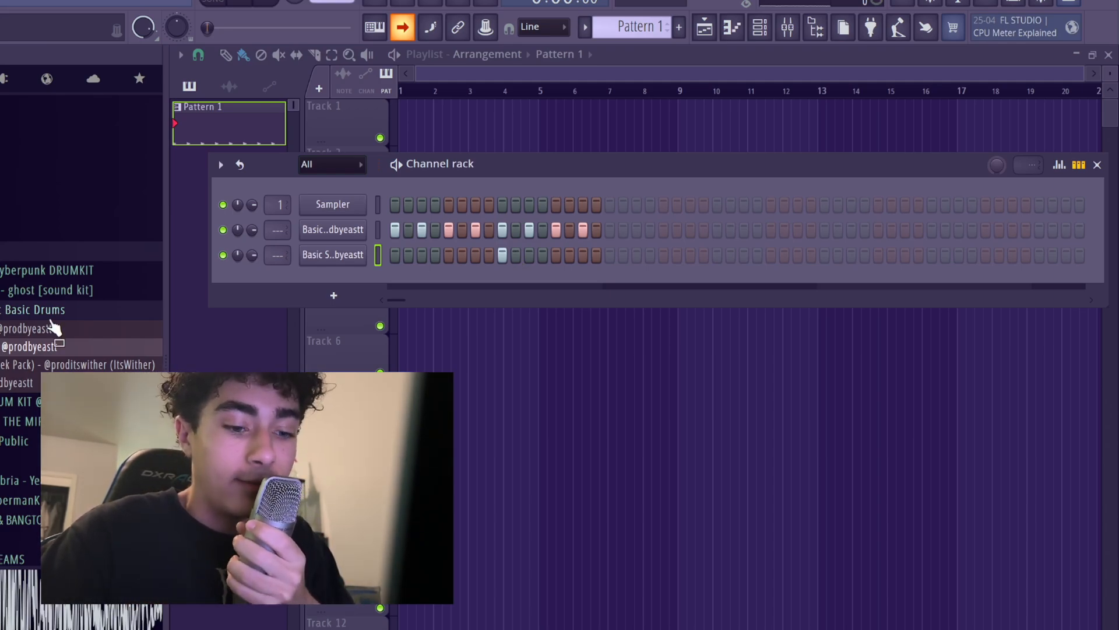
key(space)
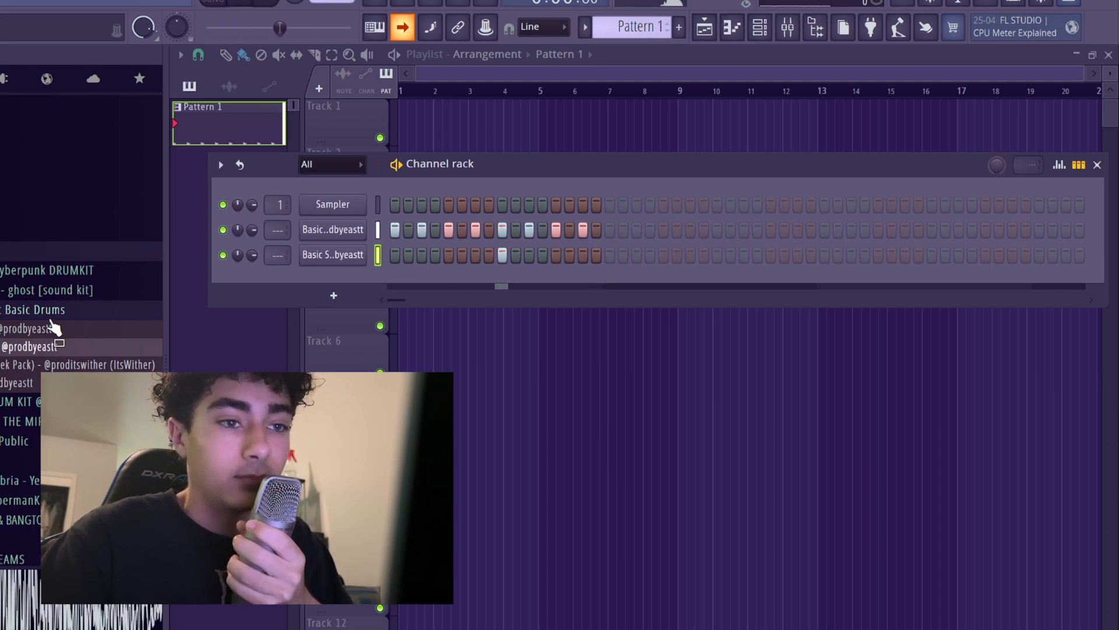
key(space)
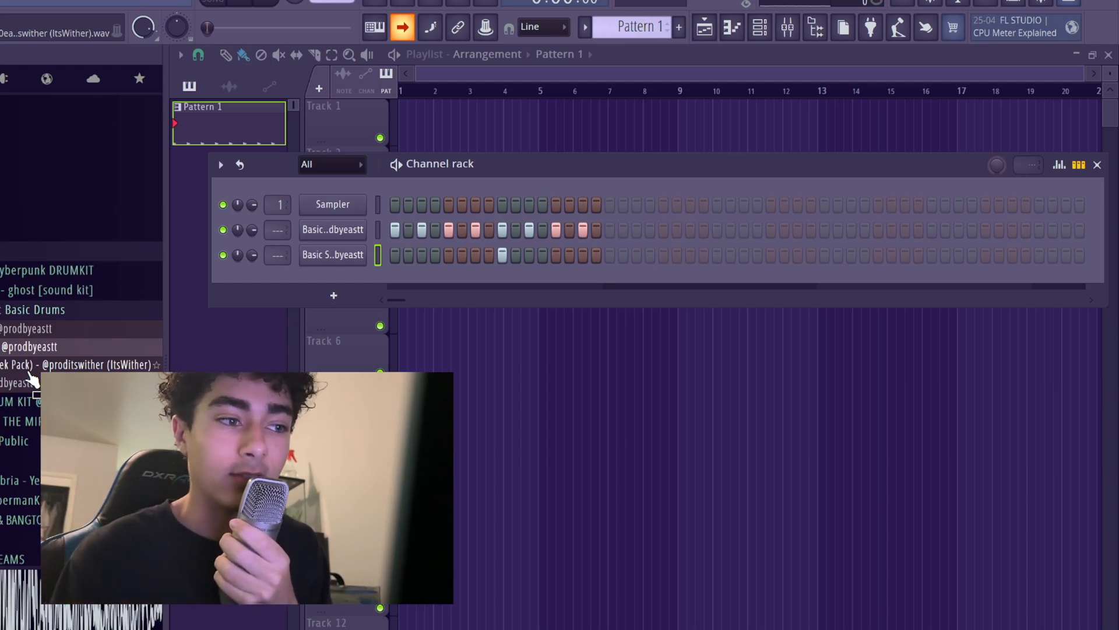
- Try replacing the snare channel's sample with the Geek Pack sample, and play the pattern to compare
drag(32, 378, 339, 256)
key(space)
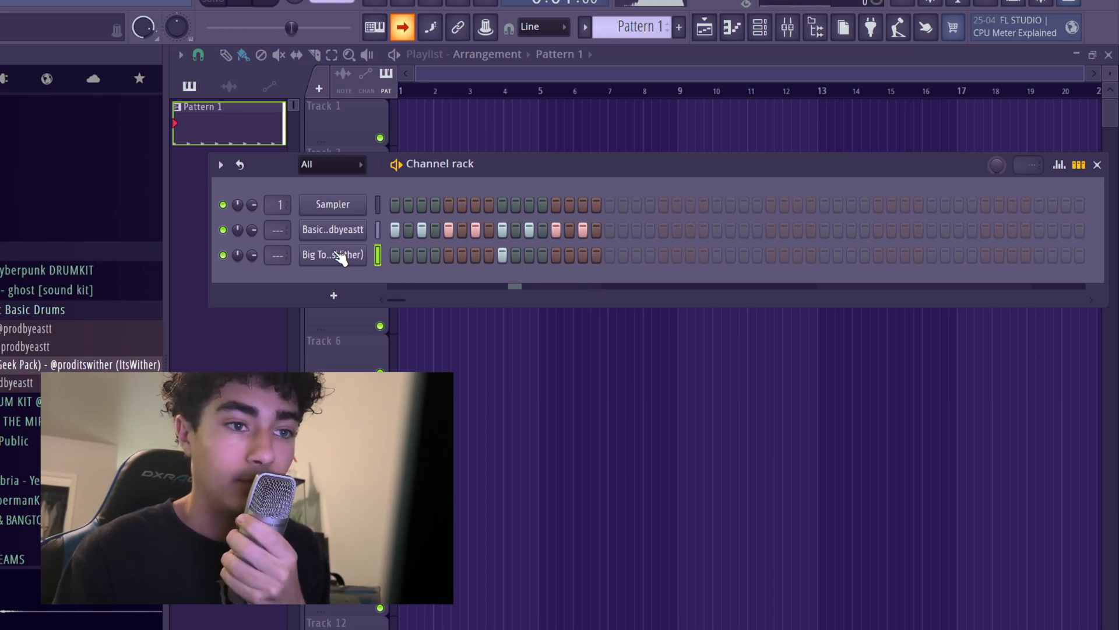
key(space)
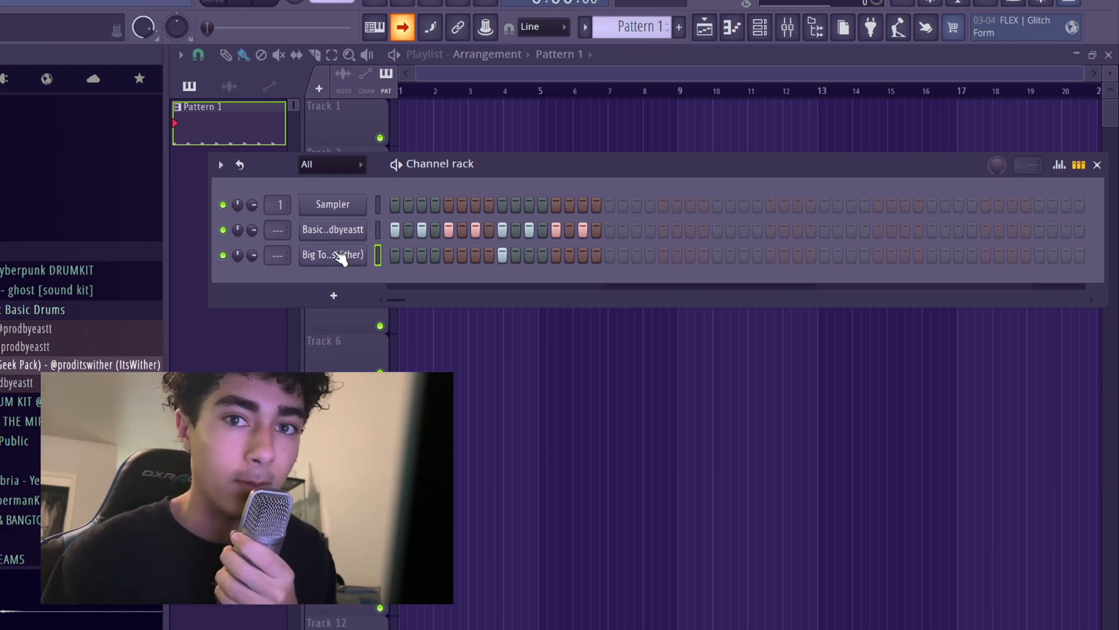
scroll(343, 258, up, 1)
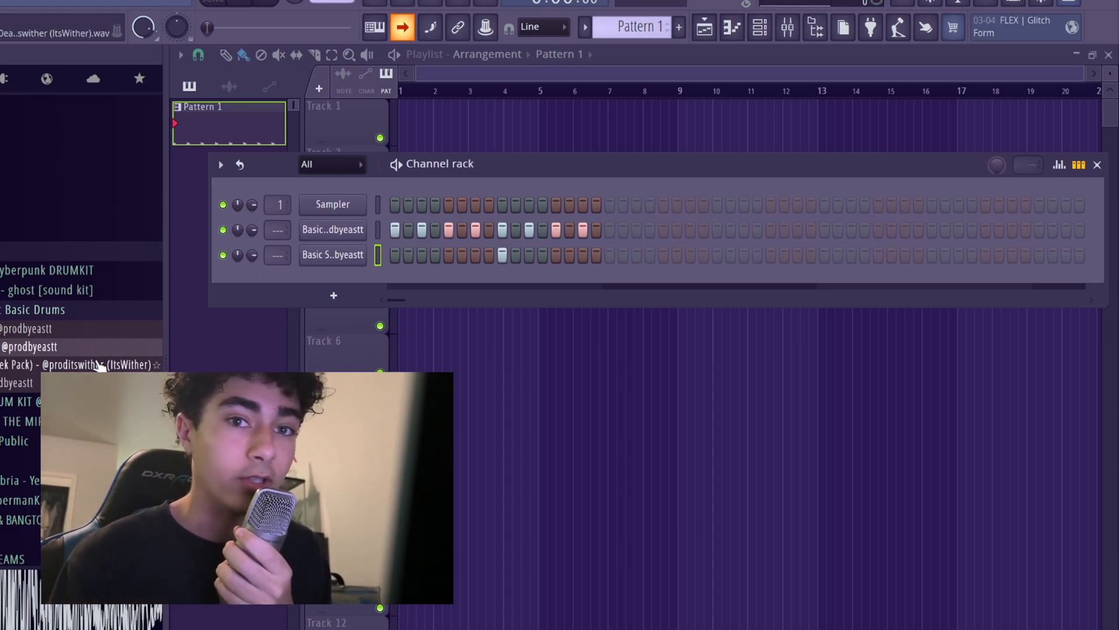
- Add the Geek Pack sample as its own channel below the snare, and audition hits on steps 3 and 9
drag(99, 366, 496, 280)
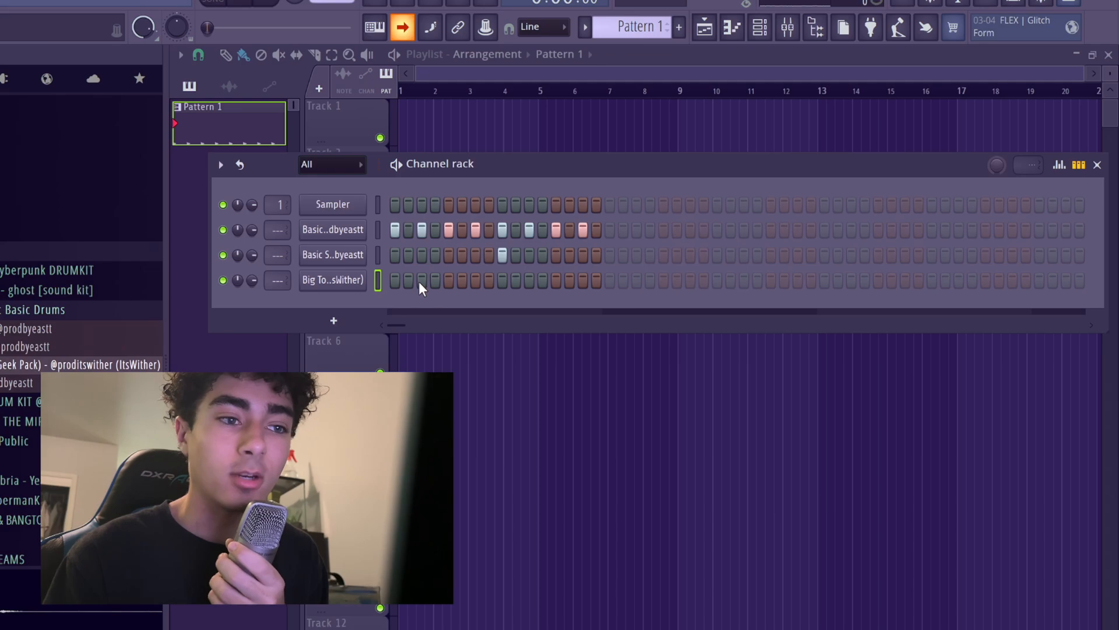
key(space)
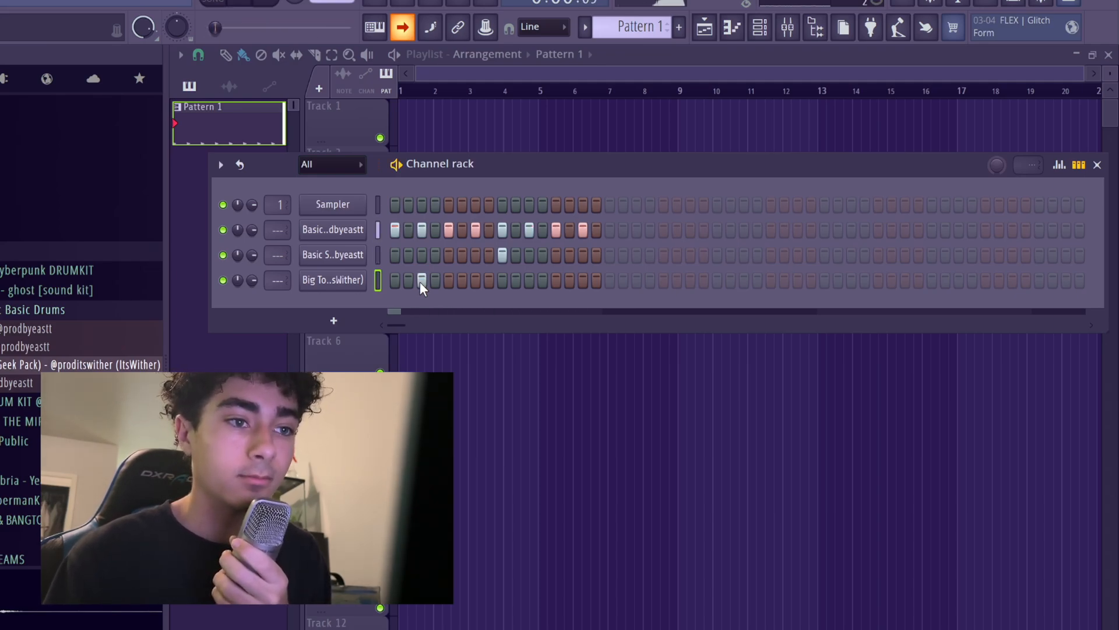
key(space)
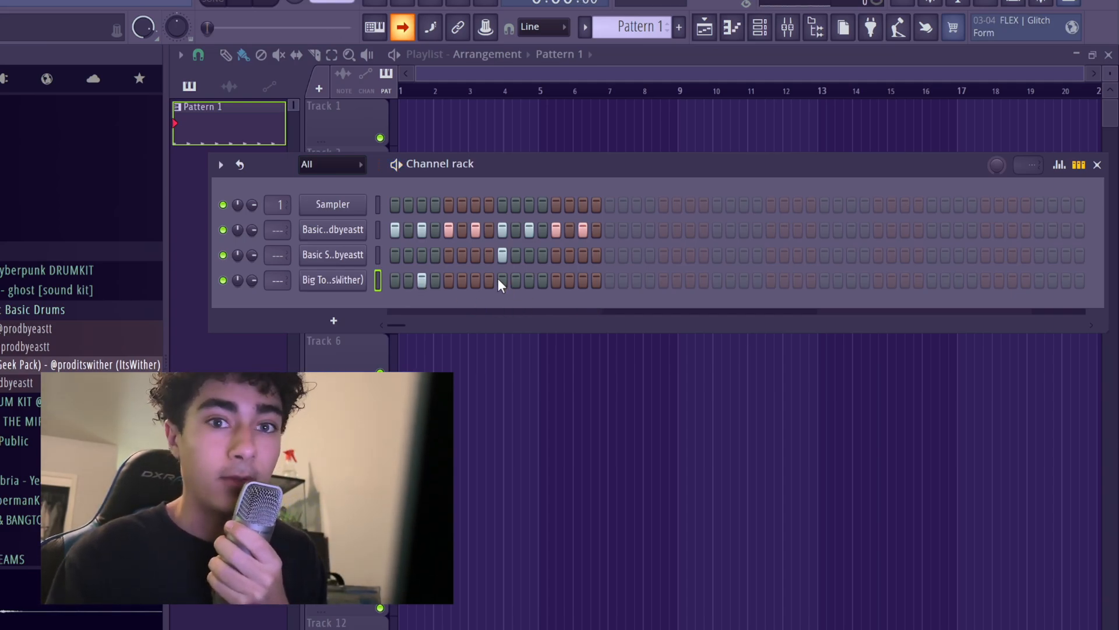
key(space)
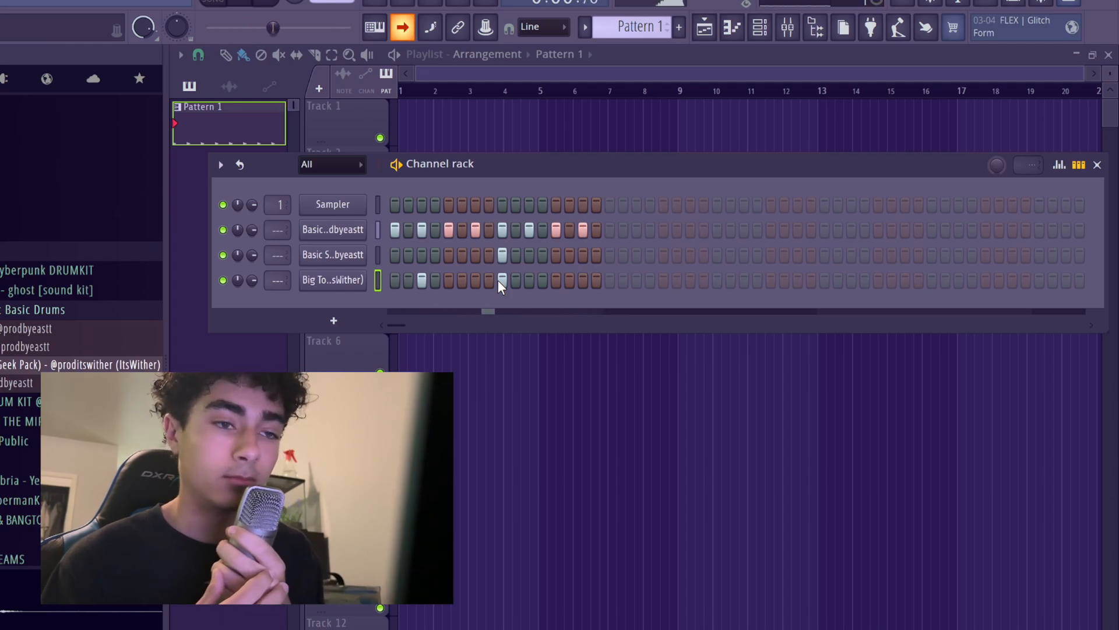
key(space)
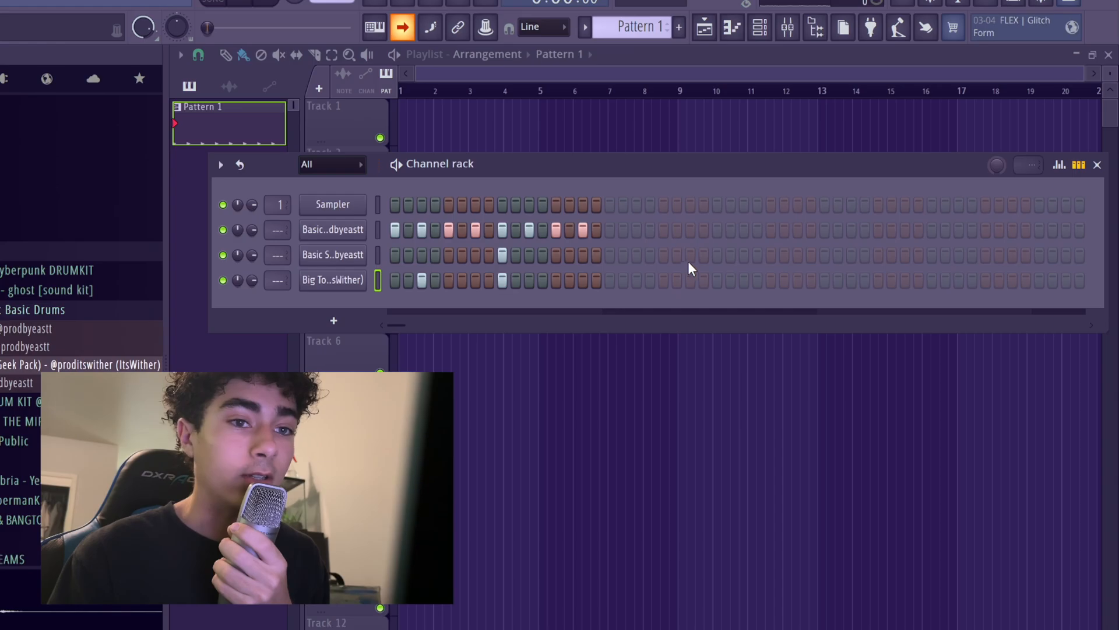
- Extend the pattern beyond 16 steps, filling the hi-hat each 2 steps and laying out snare and Geek Pack hits across it
click(1040, 229)
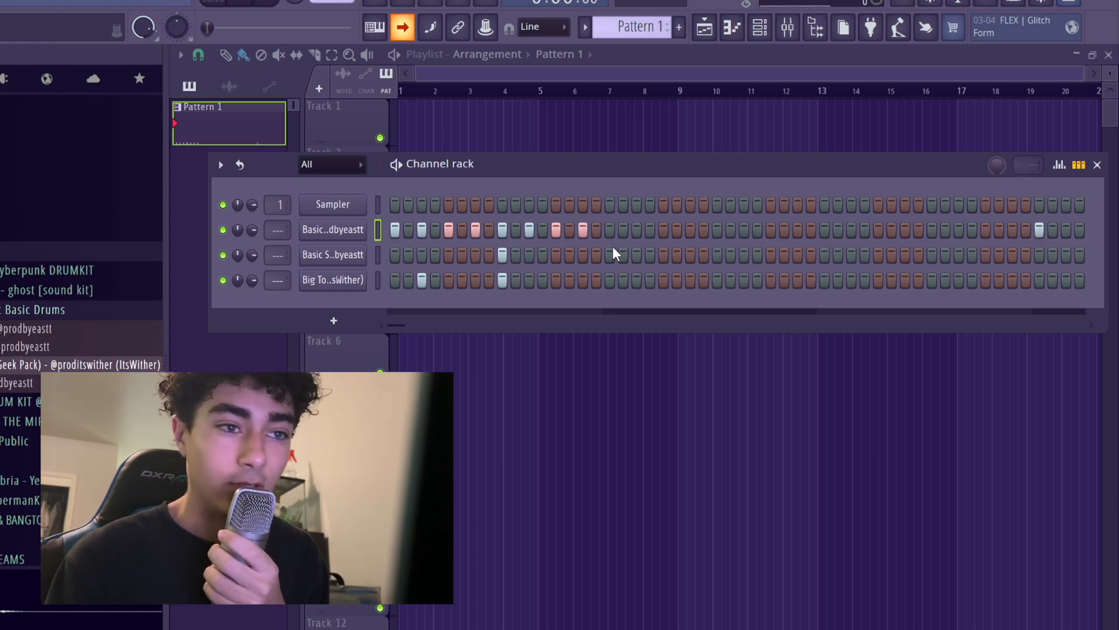
right_click(350, 239)
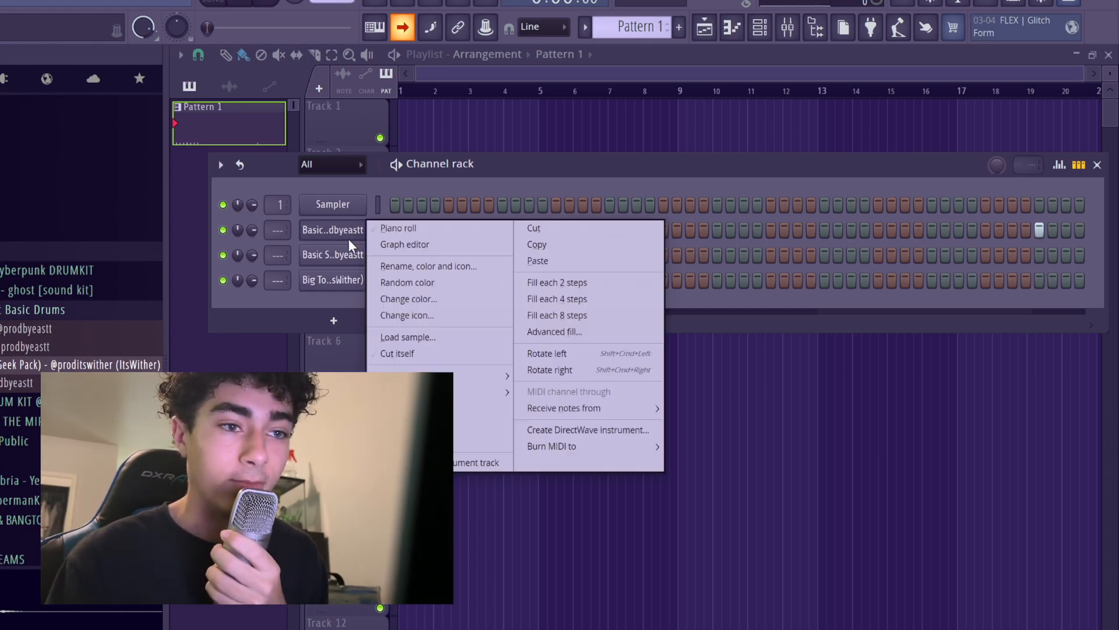
click(570, 282)
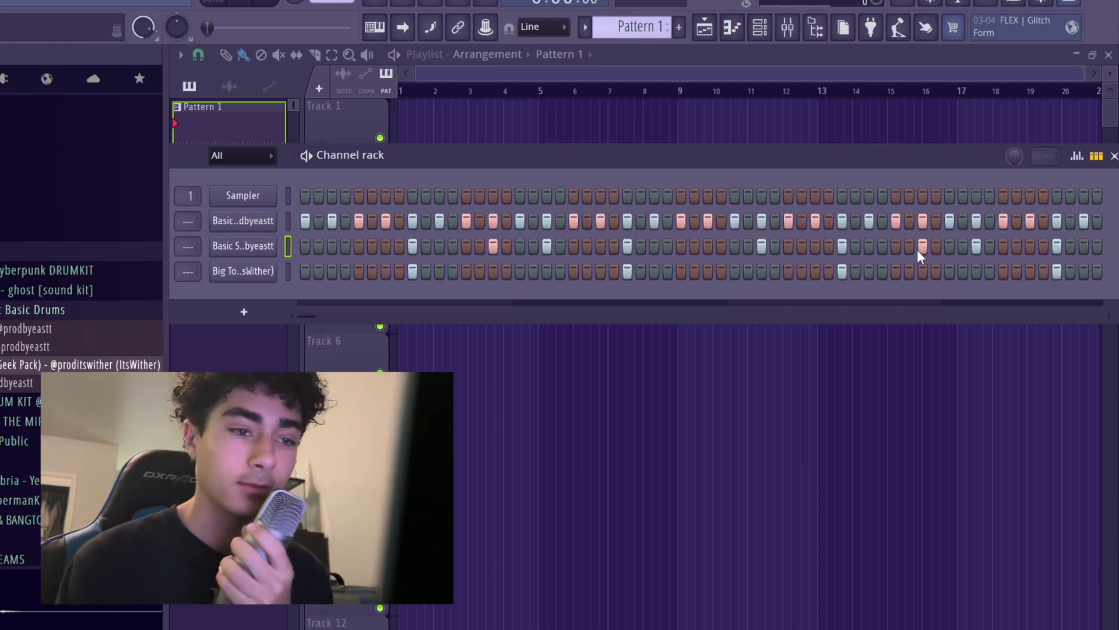
key(space)
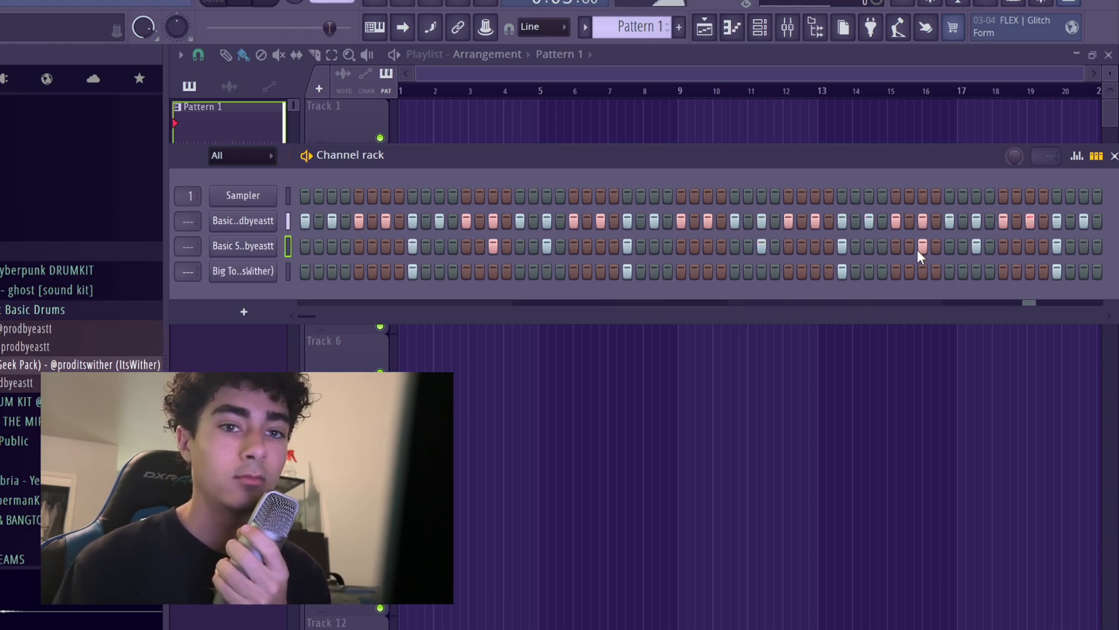
key(space)
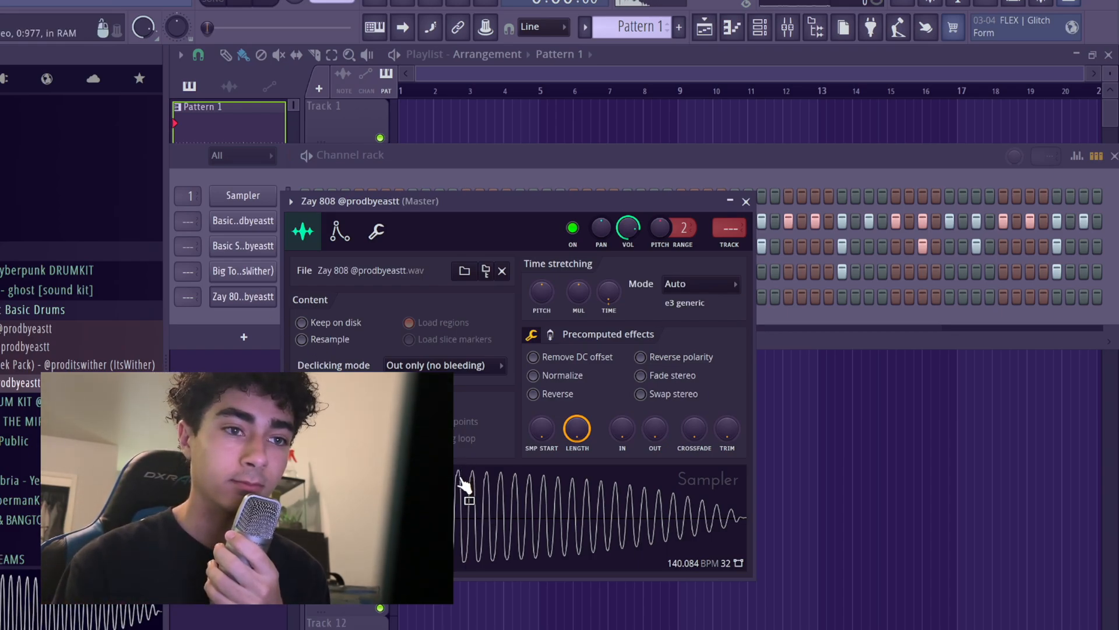
- Add the Zay 808 channel and draw two three-note C5 phrases across four bars in its piano roll
click(745, 201)
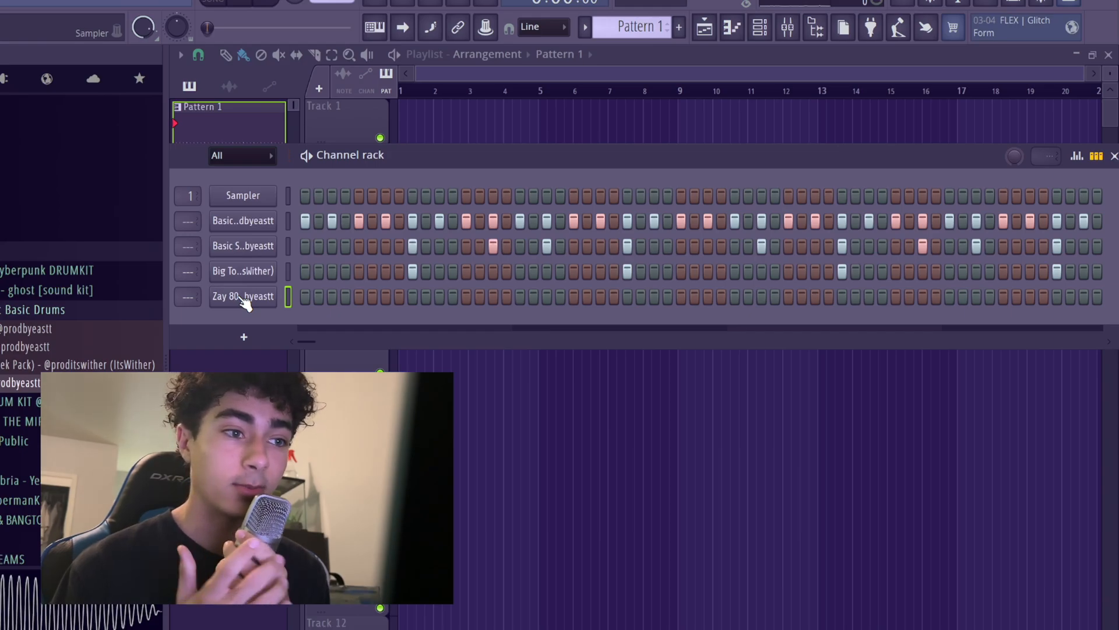
right_click(238, 299)
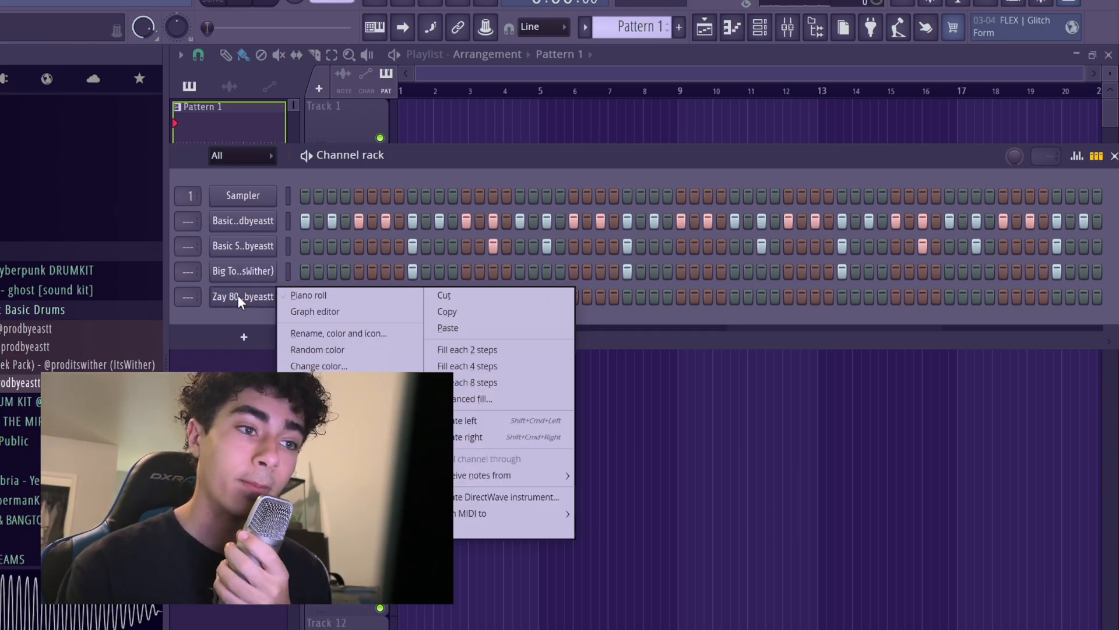
click(327, 297)
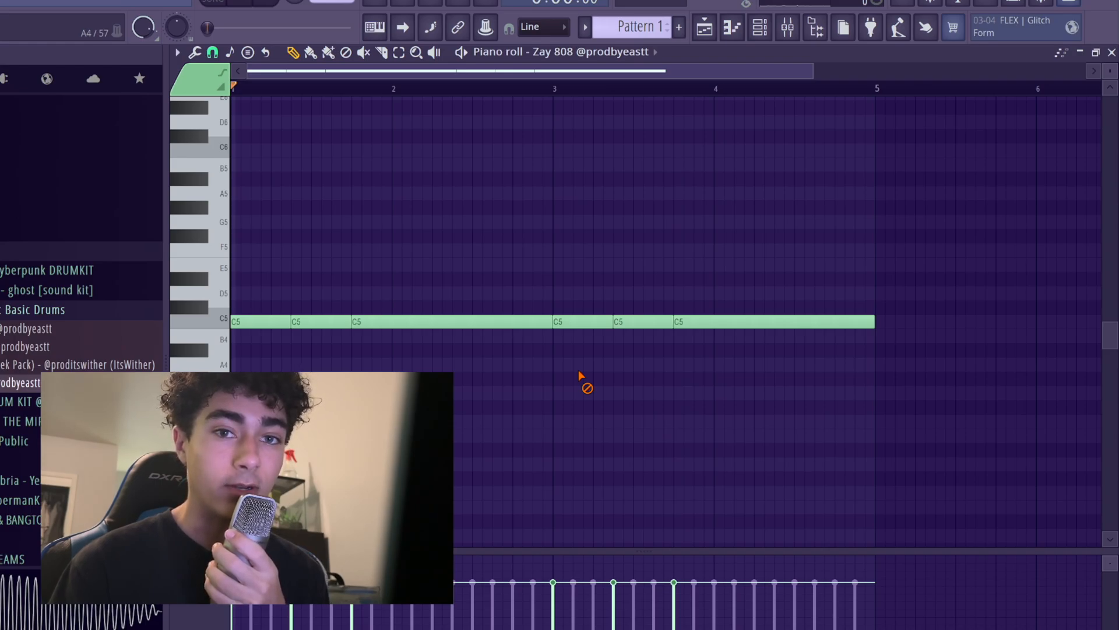
key(space)
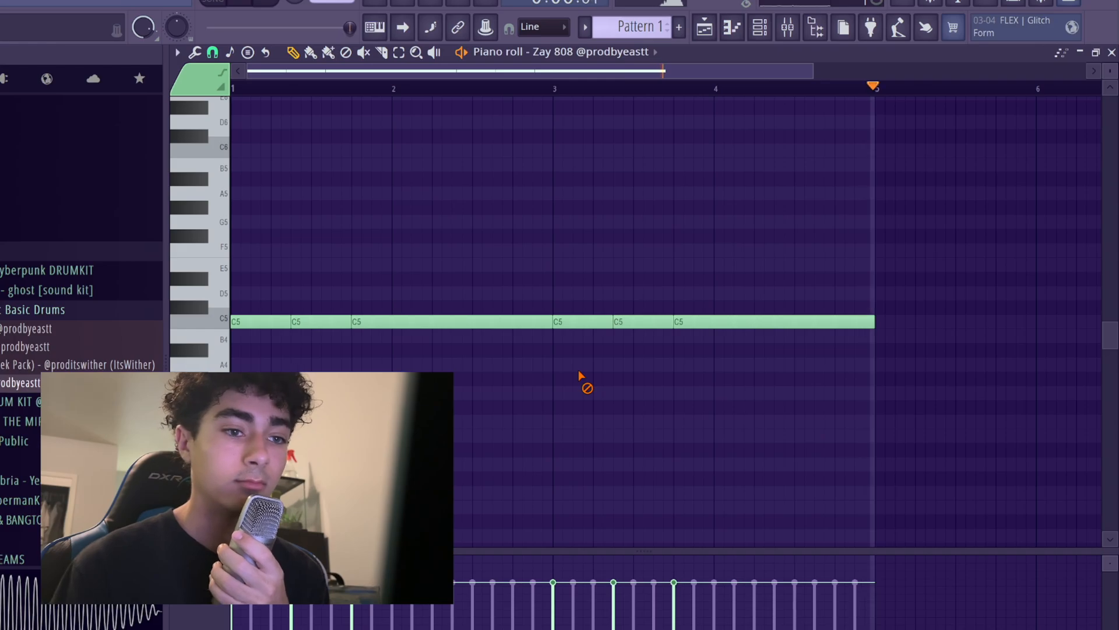
key(space)
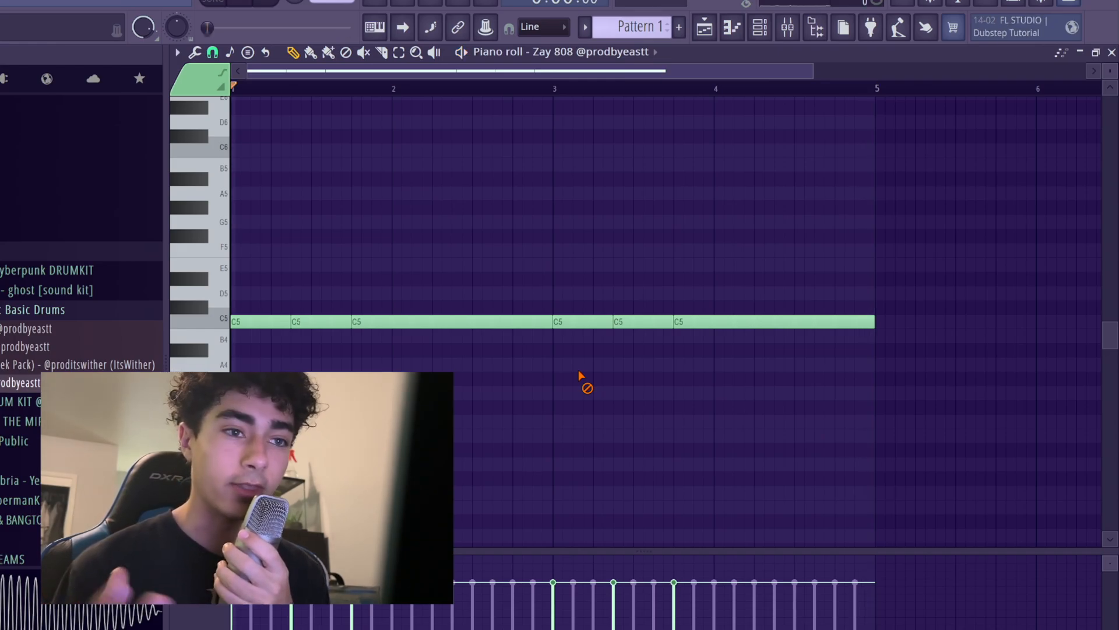
- Enable the volume envelope of the Zay 808 channel and lower its attack to the minimum
click(770, 29)
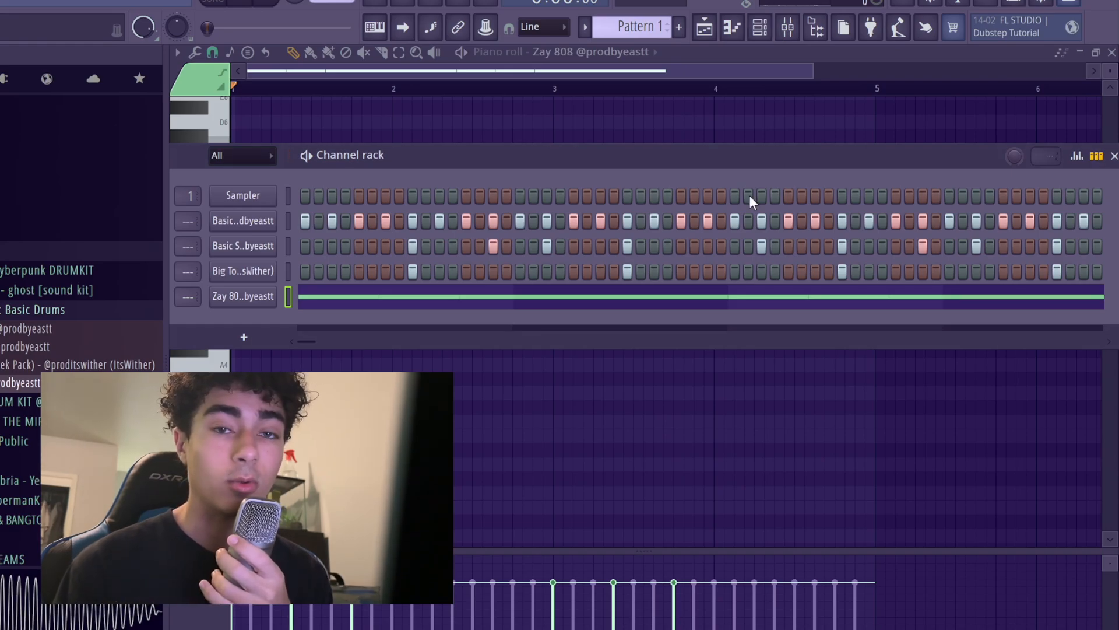
click(258, 298)
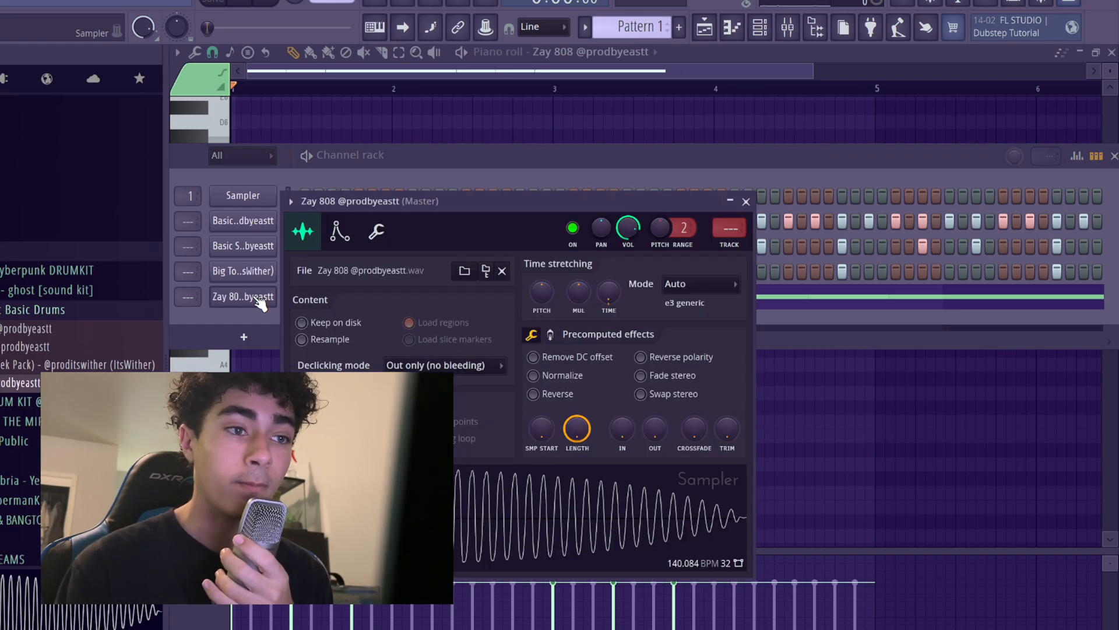
click(338, 232)
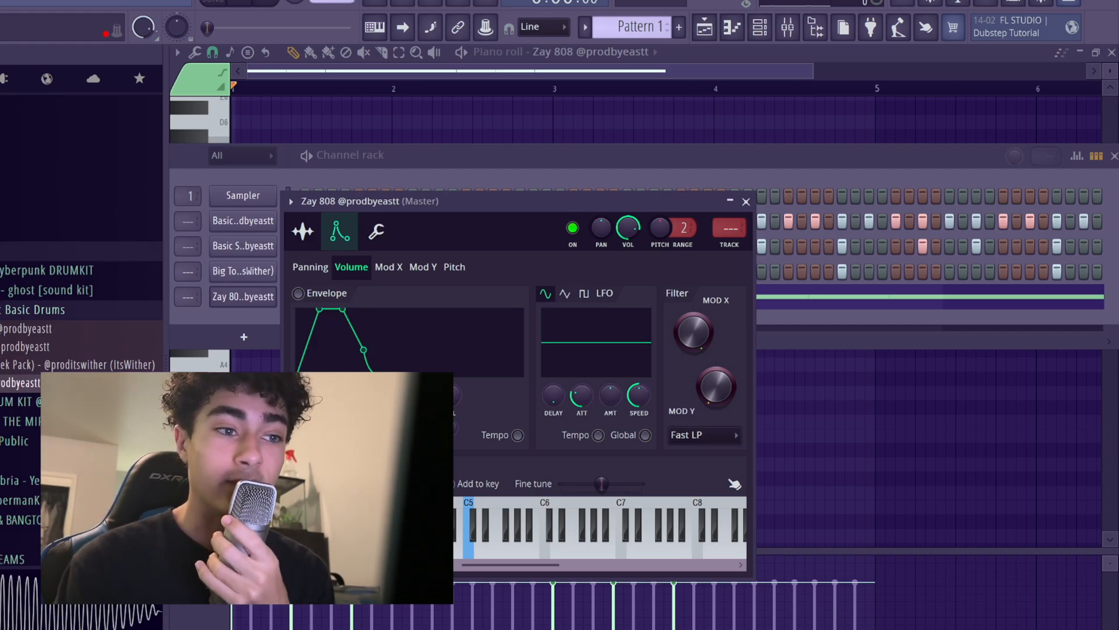
drag(338, 395, 339, 437)
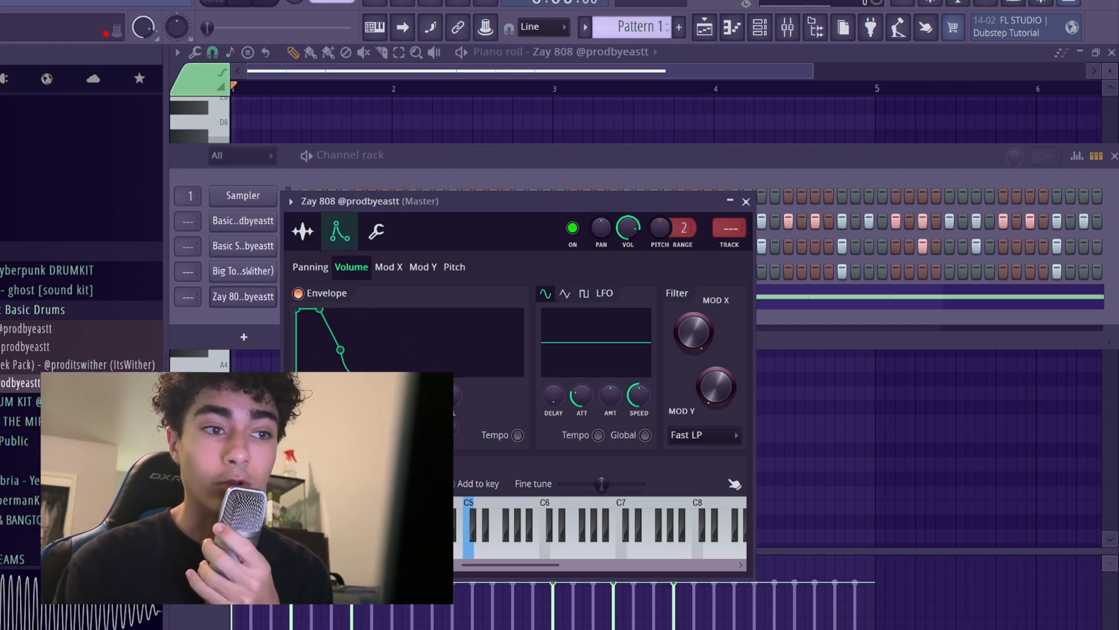
- Lengthen the hold and cut the release to the minimum in the Zay 808 volume envelope, close its settings and play back the pattern
drag(367, 395, 396, 437)
drag(424, 395, 424, 362)
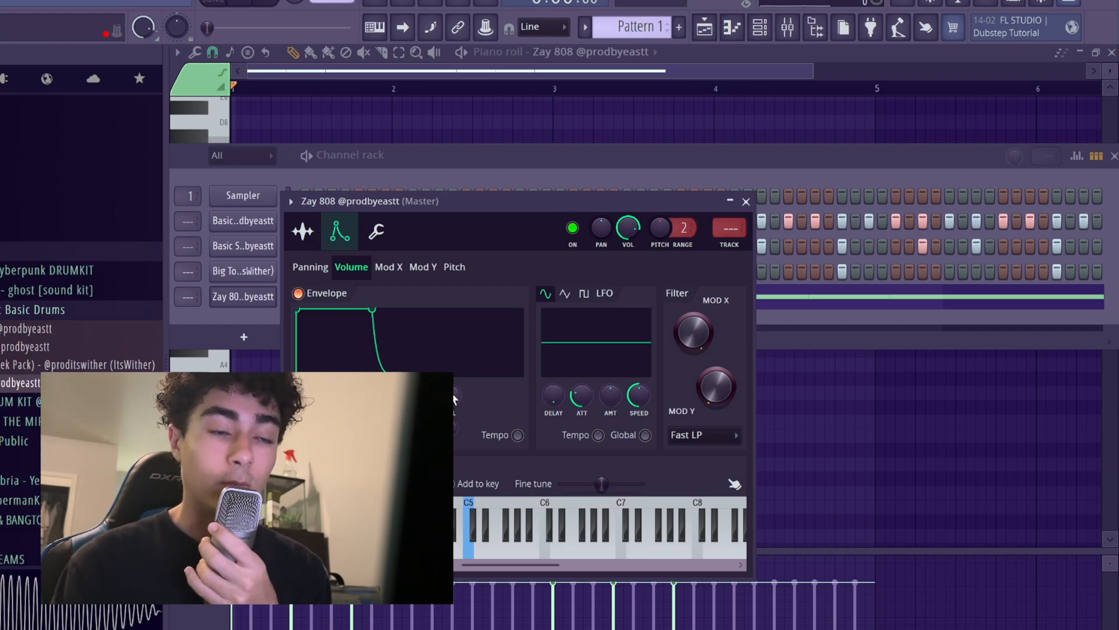
drag(454, 400, 455, 443)
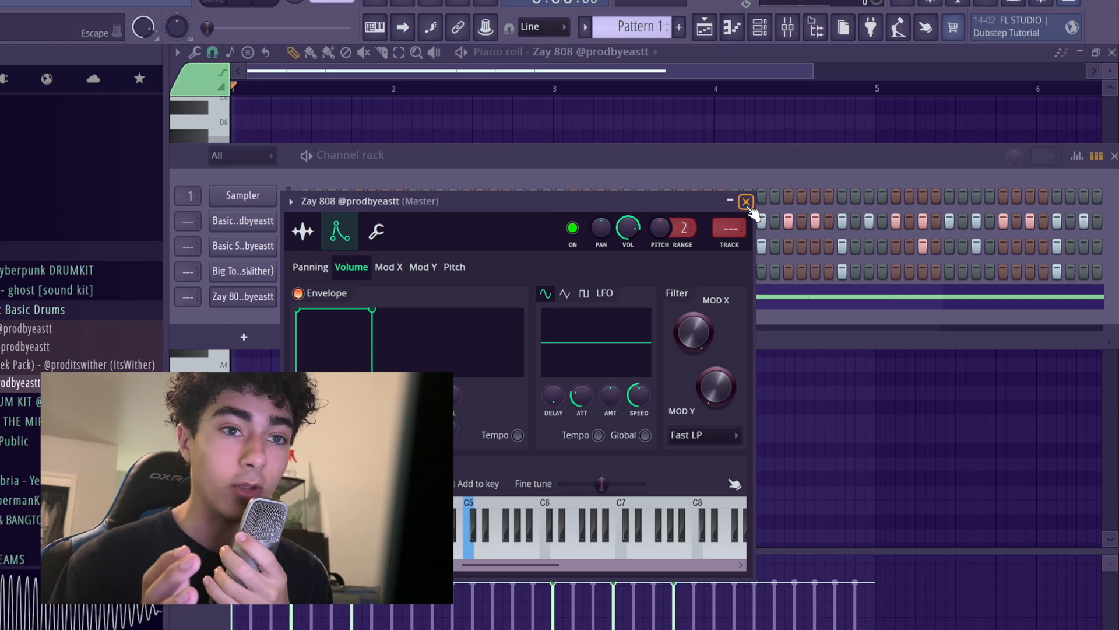
click(747, 203)
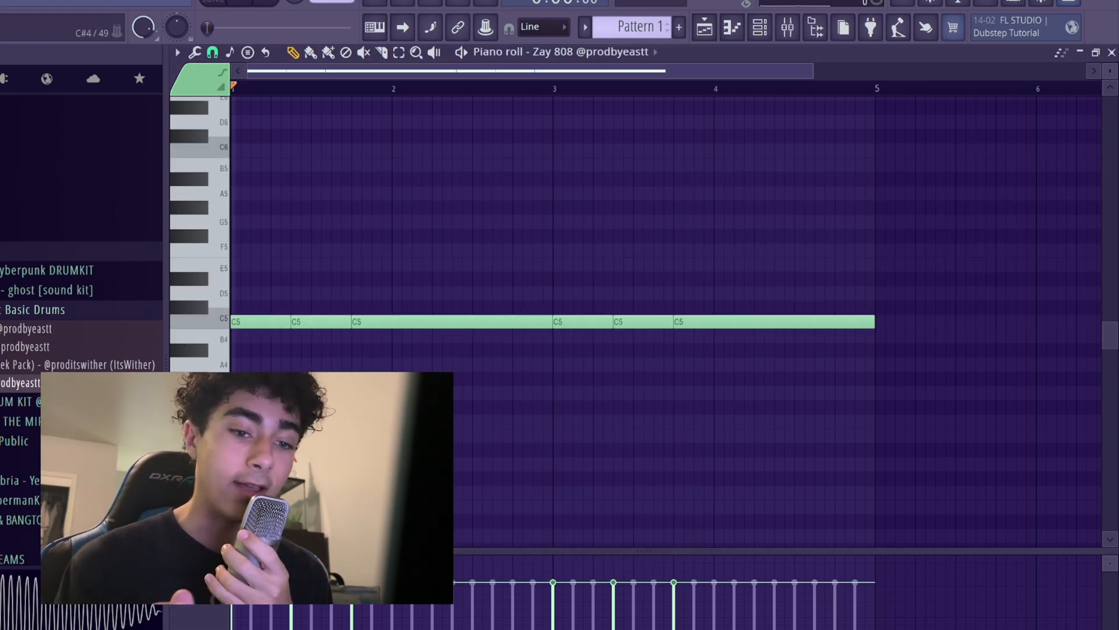
key(space)
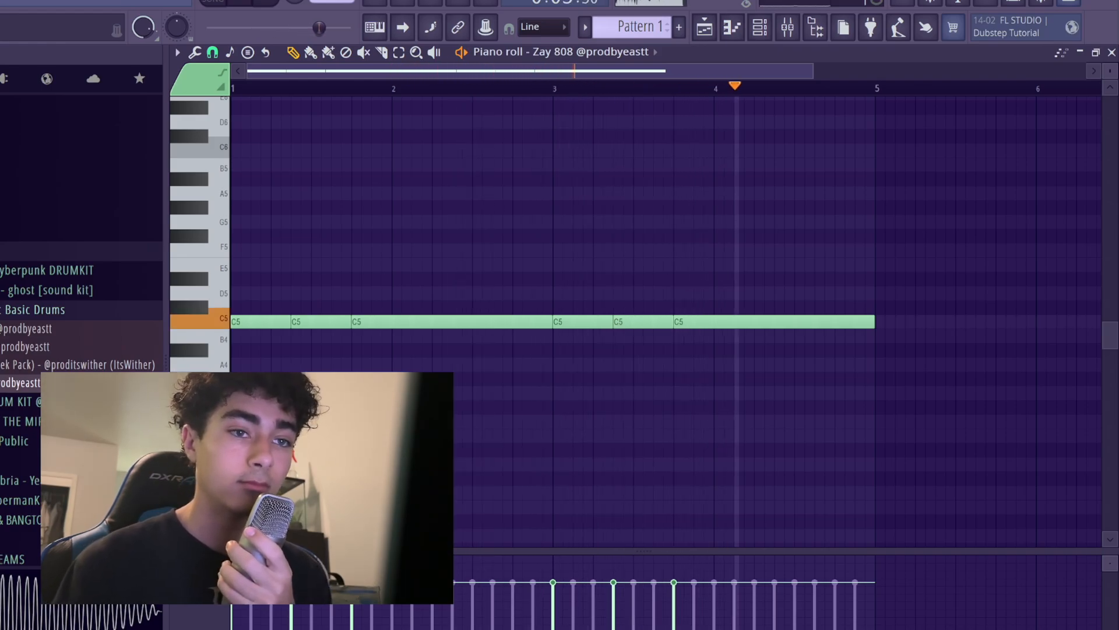
key(space)
- Narrow the browser, show the playlist, and create a new empty pattern with the default name Pattern 2
click(760, 27)
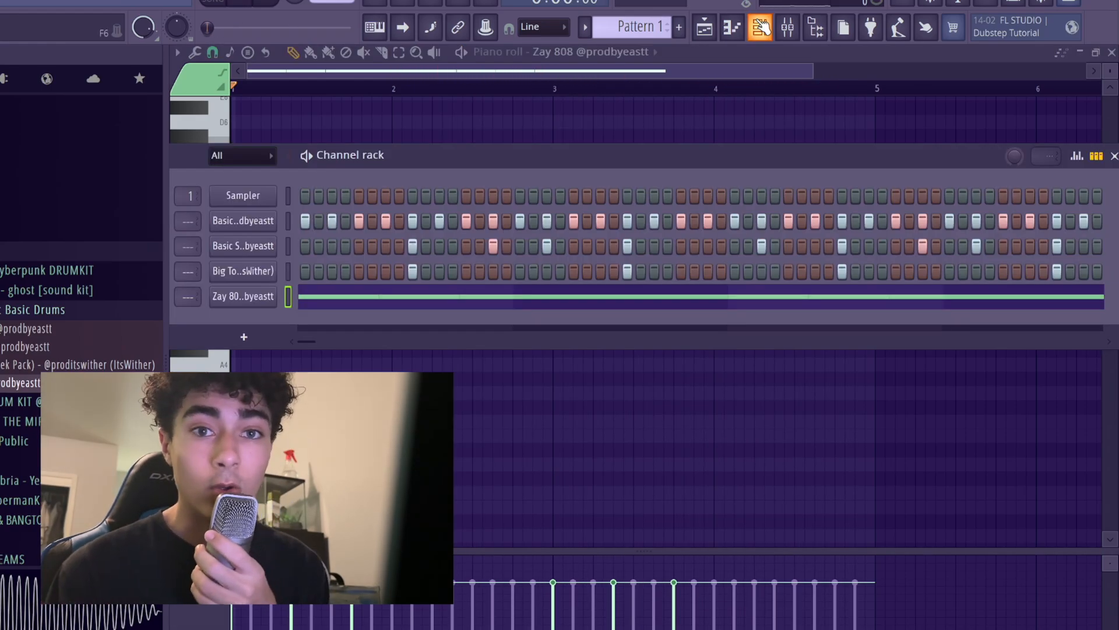
drag(166, 259, 115, 258)
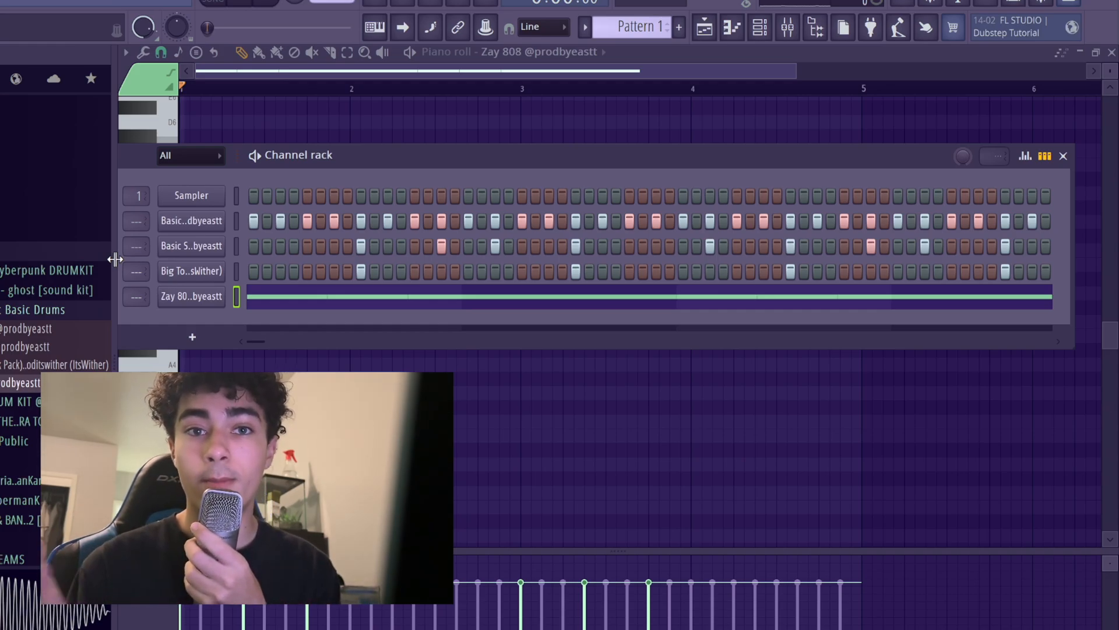
key(F5)
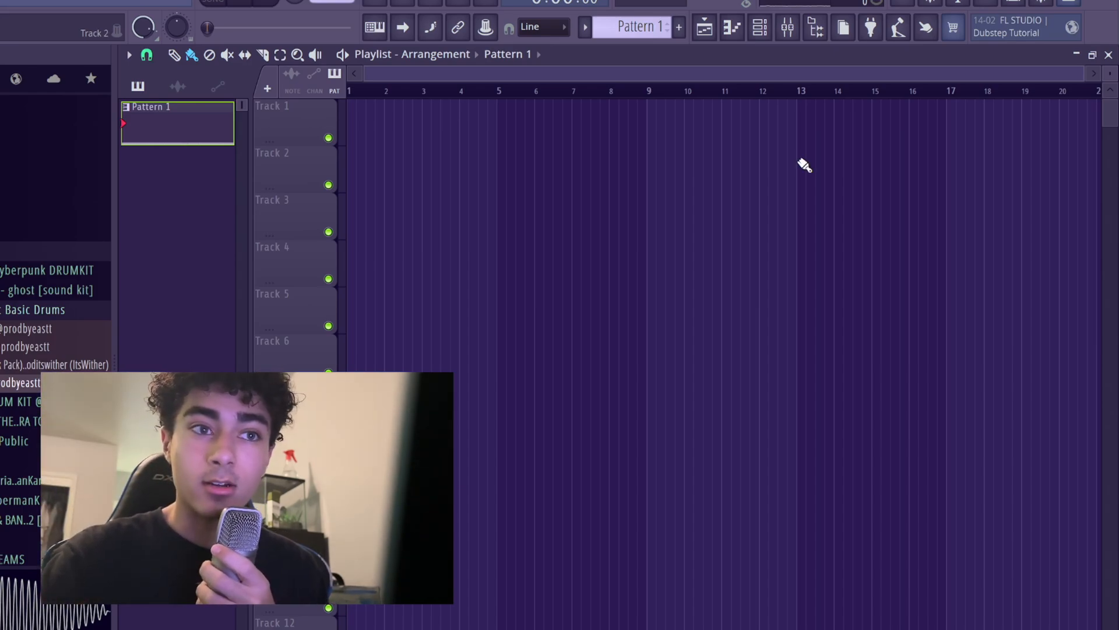
click(679, 27)
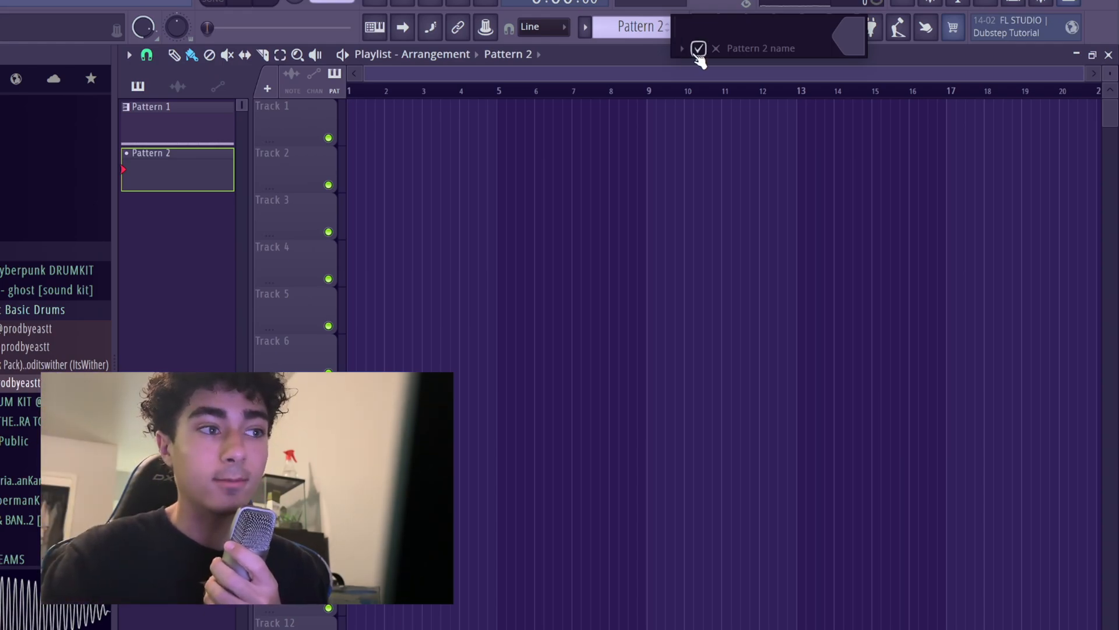
click(698, 48)
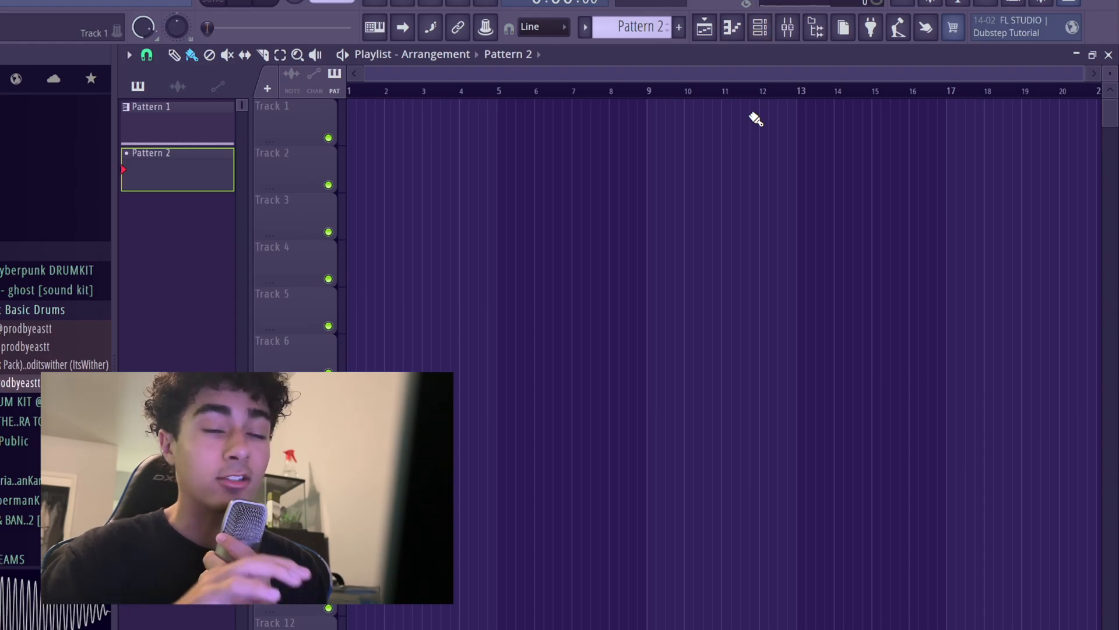
- Show the channel rack for Pattern 2 and add the CH - rope sample as a new channel below Zay 808
click(760, 29)
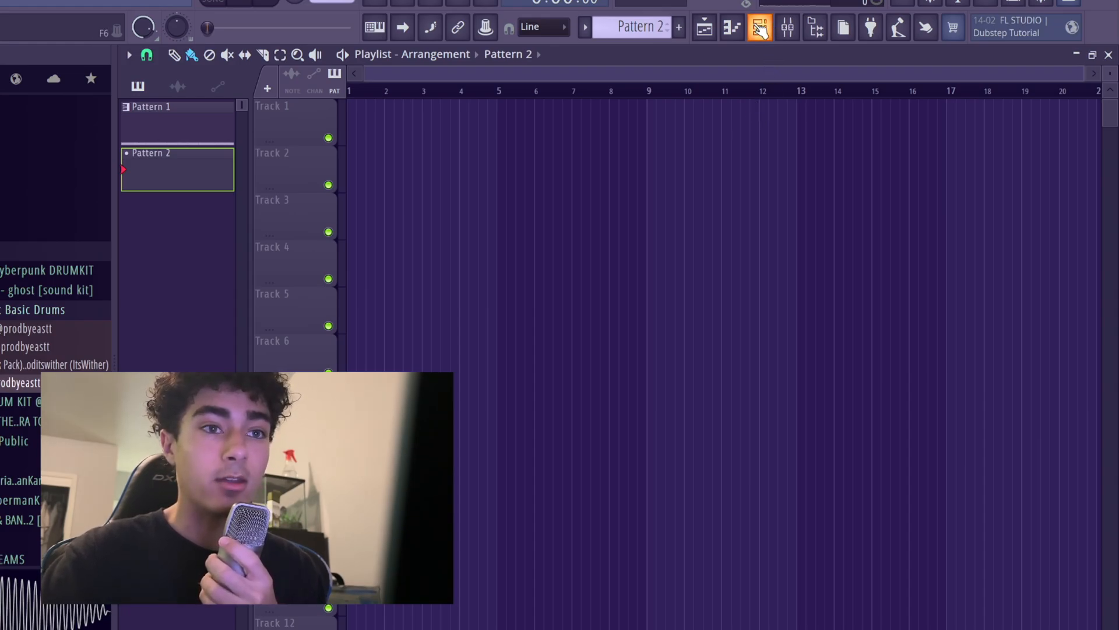
click(759, 29)
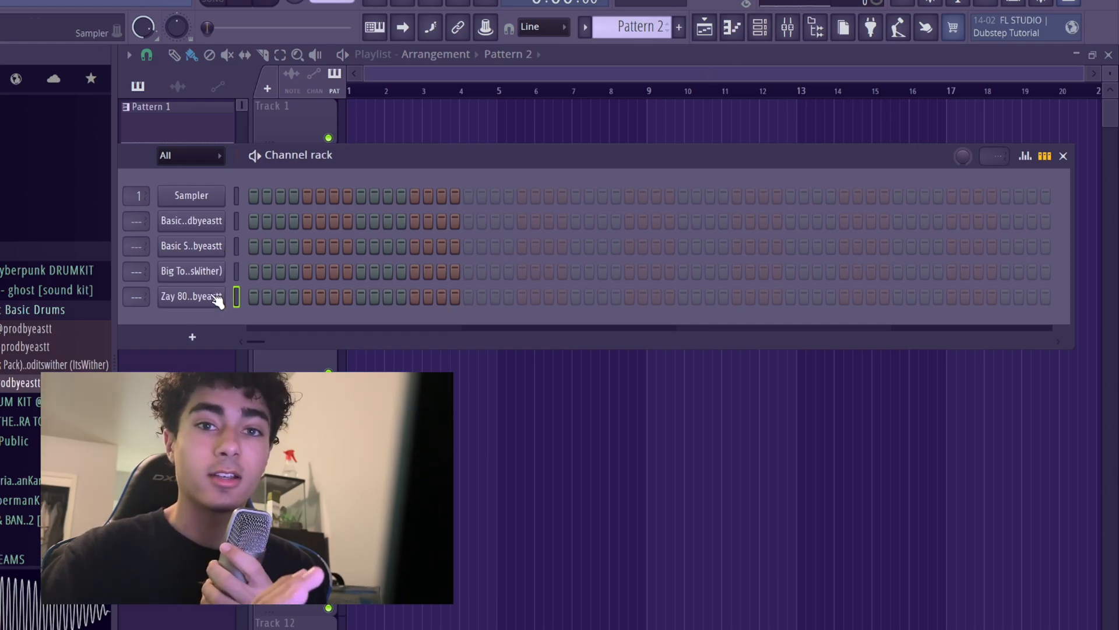
drag(418, 158, 469, 148)
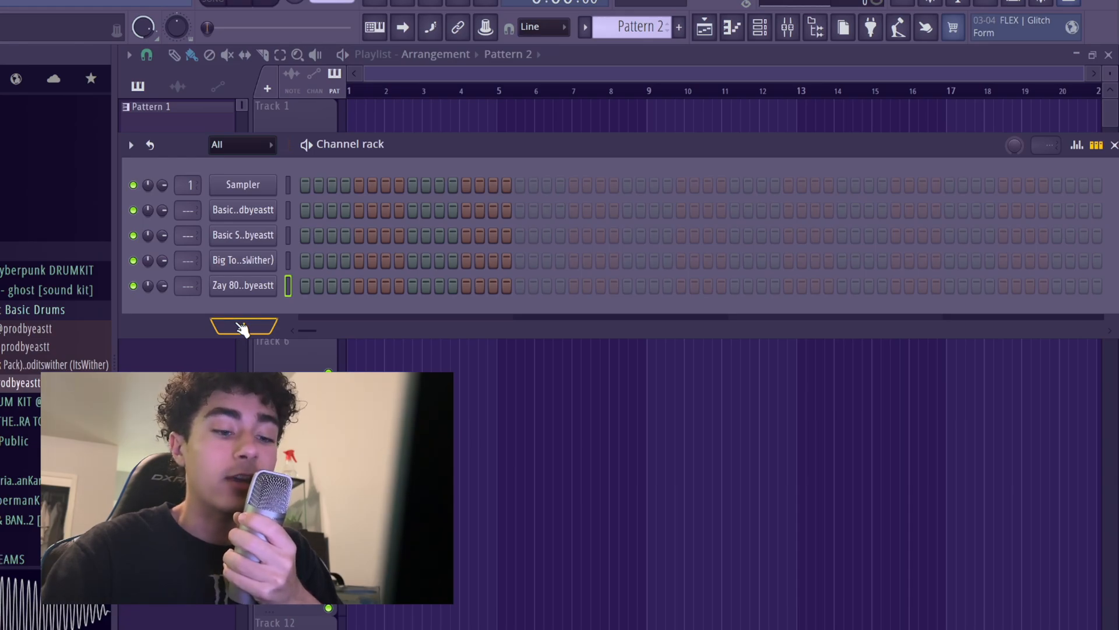
click(242, 328)
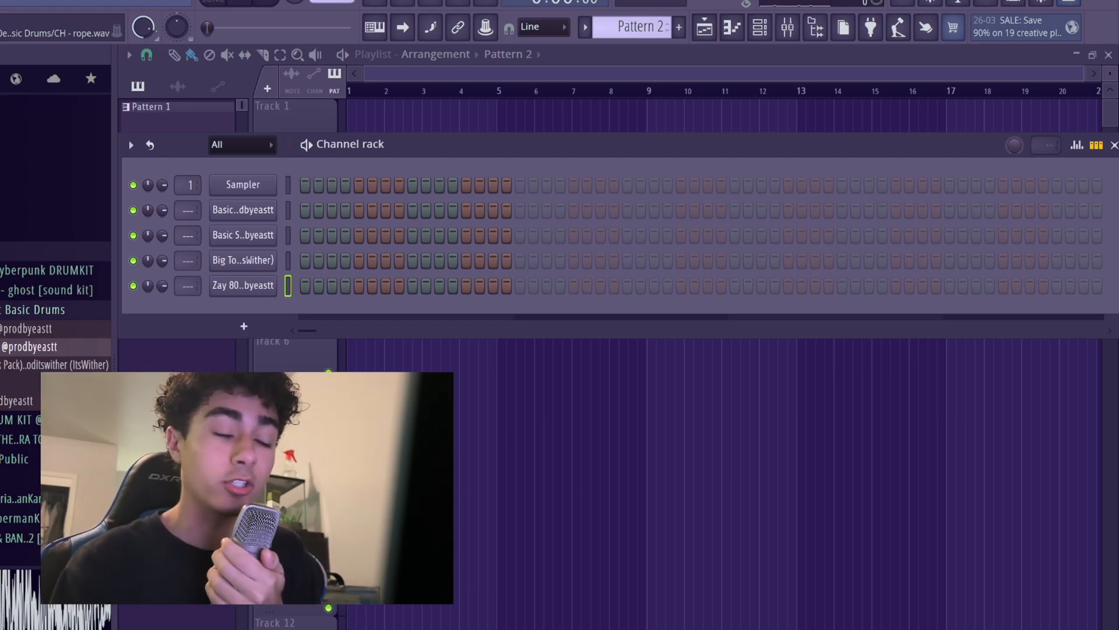
drag(70, 382, 226, 320)
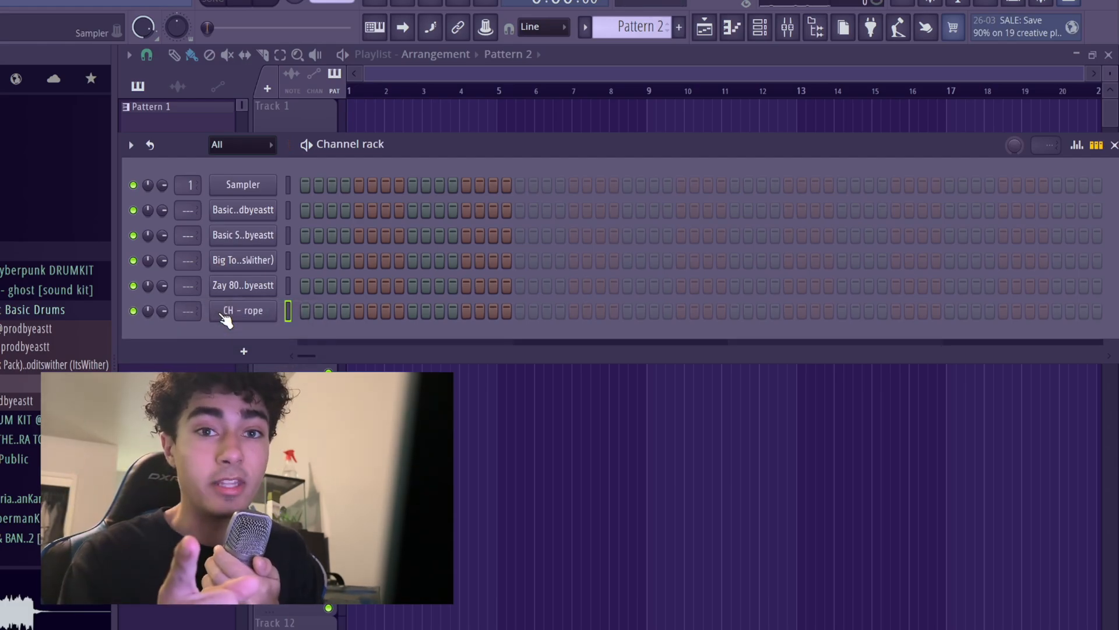
- Enable the volume envelope of the CH - rope channel, lower its attack to the minimum and lengthen its hold
click(232, 317)
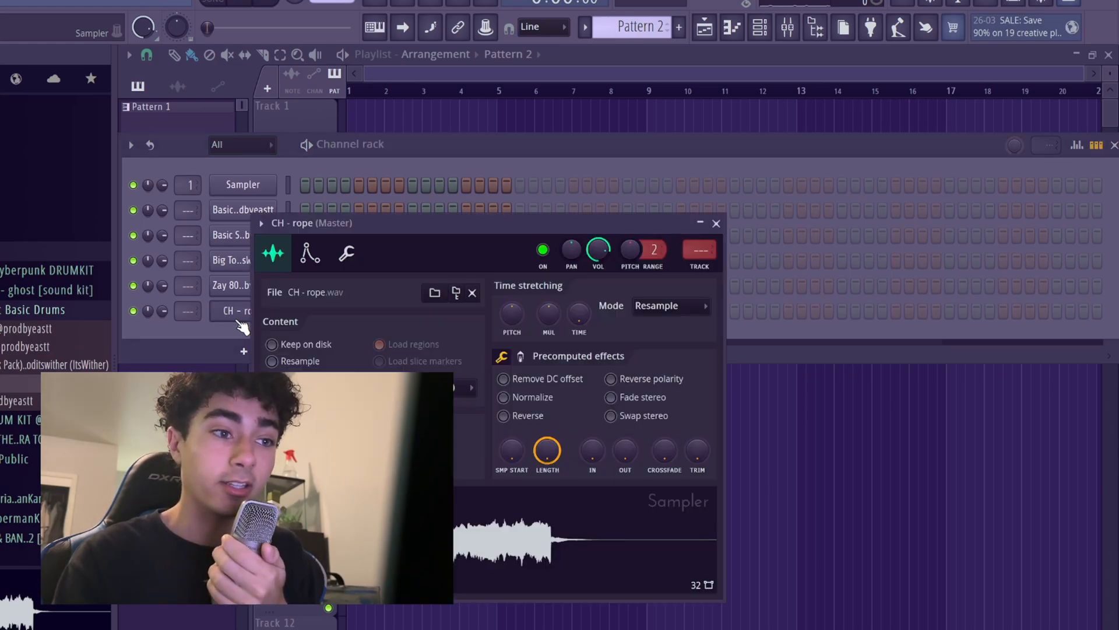
click(309, 254)
drag(306, 417, 306, 455)
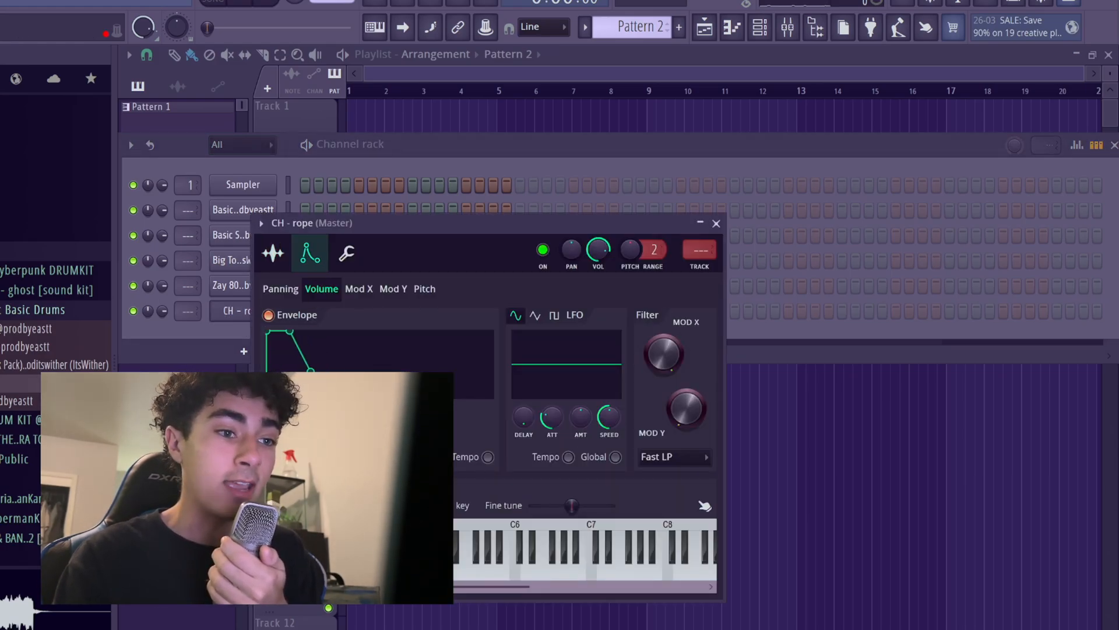
drag(335, 417, 392, 385)
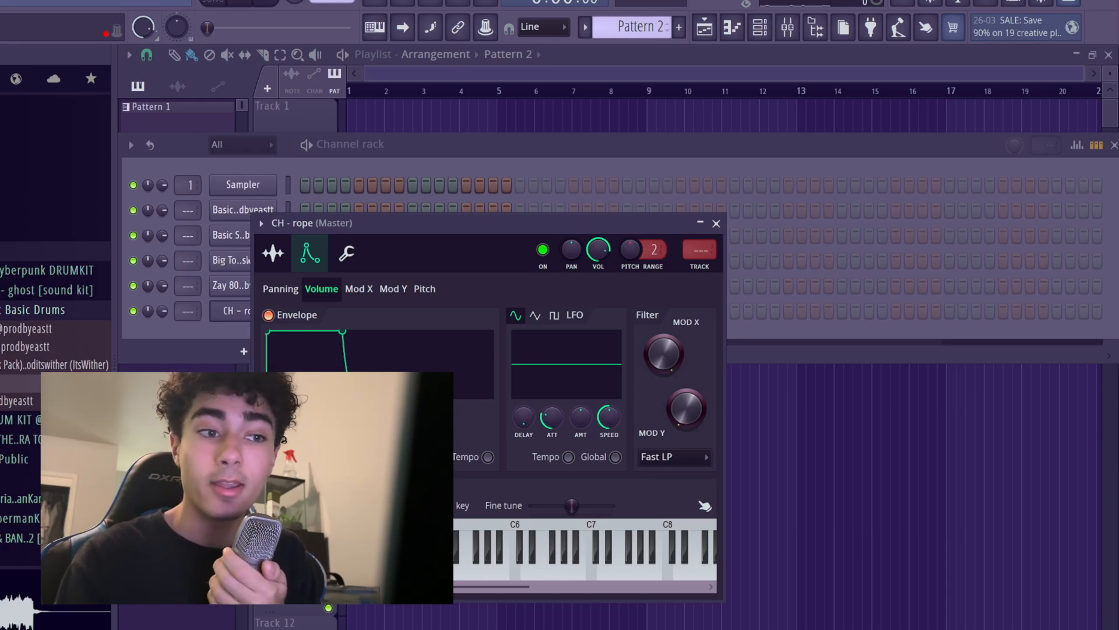
click(247, 317)
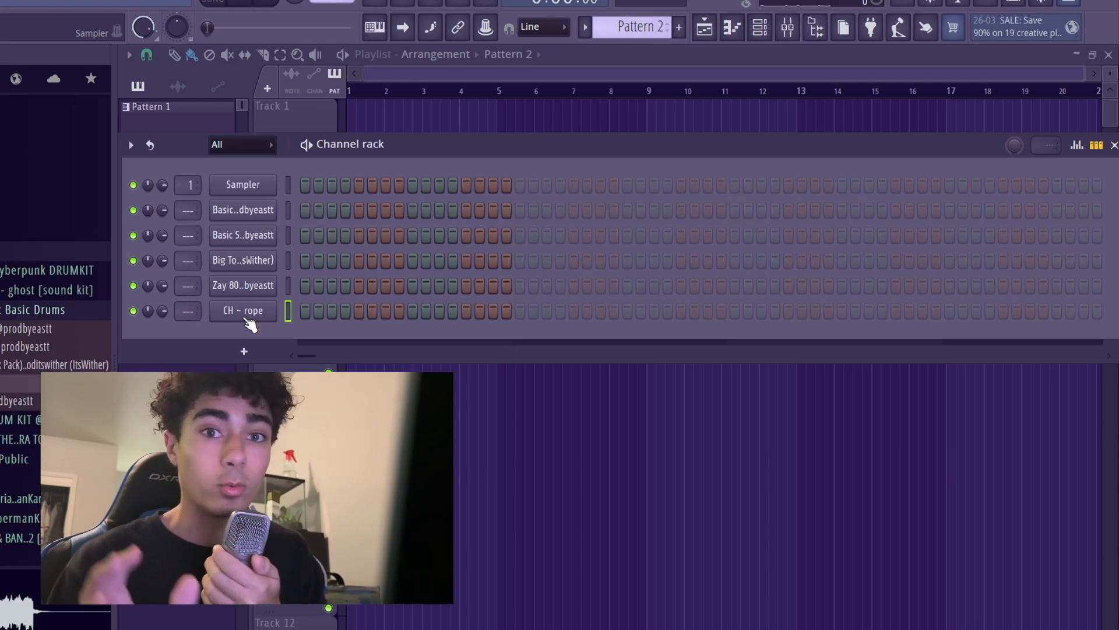
- Draw one-bar C5 and G5 notes in bar 1 of the CH - rope piano roll, playing back after each note
right_click(247, 319)
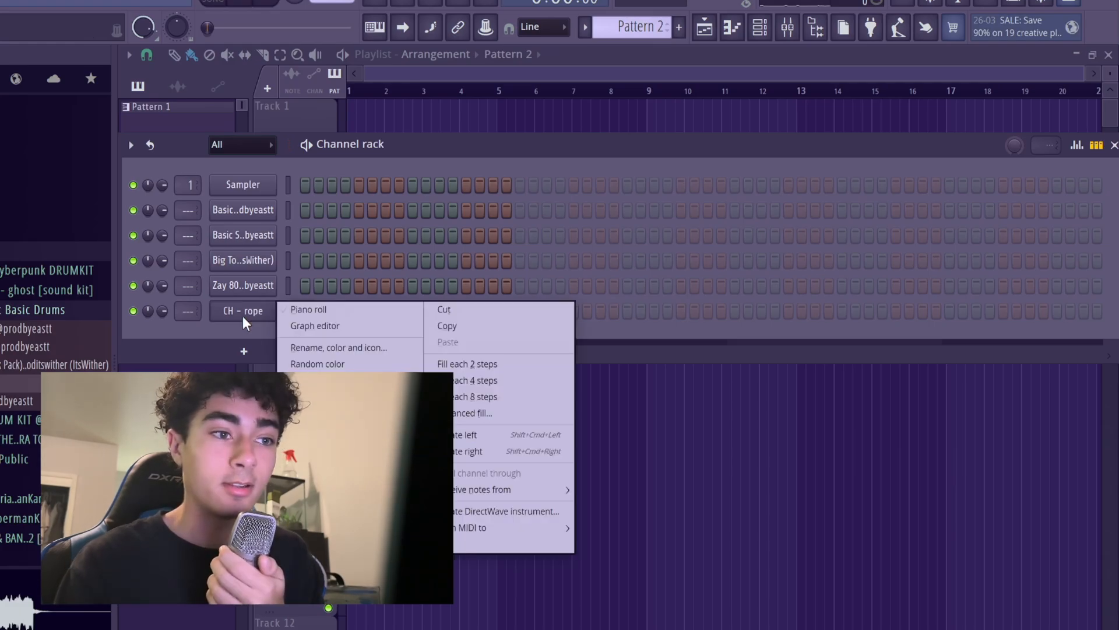
click(327, 315)
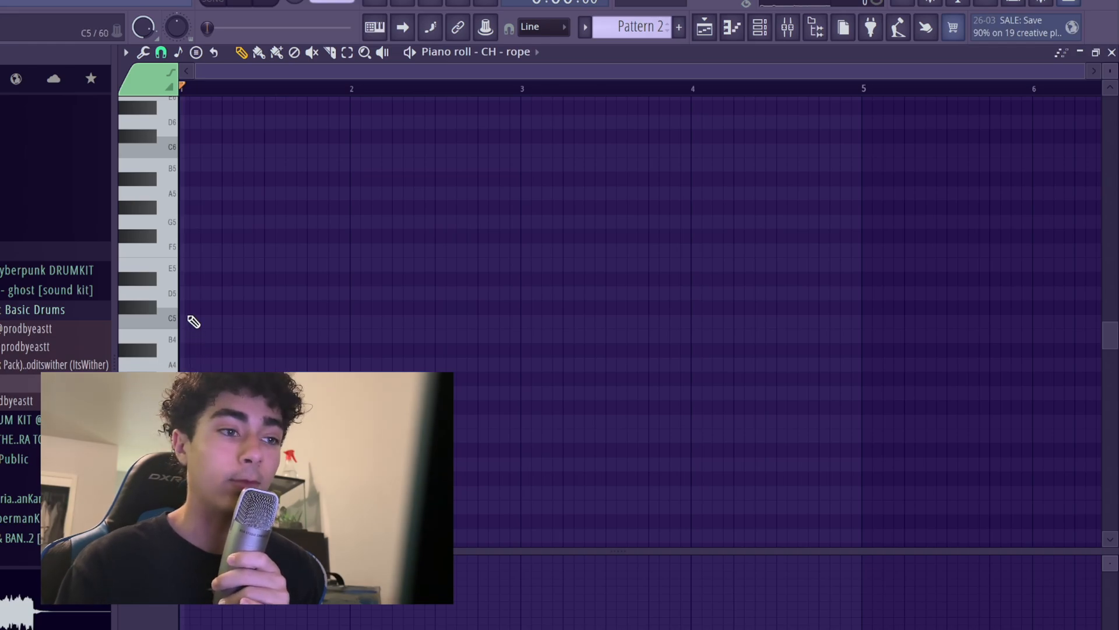
click(187, 322)
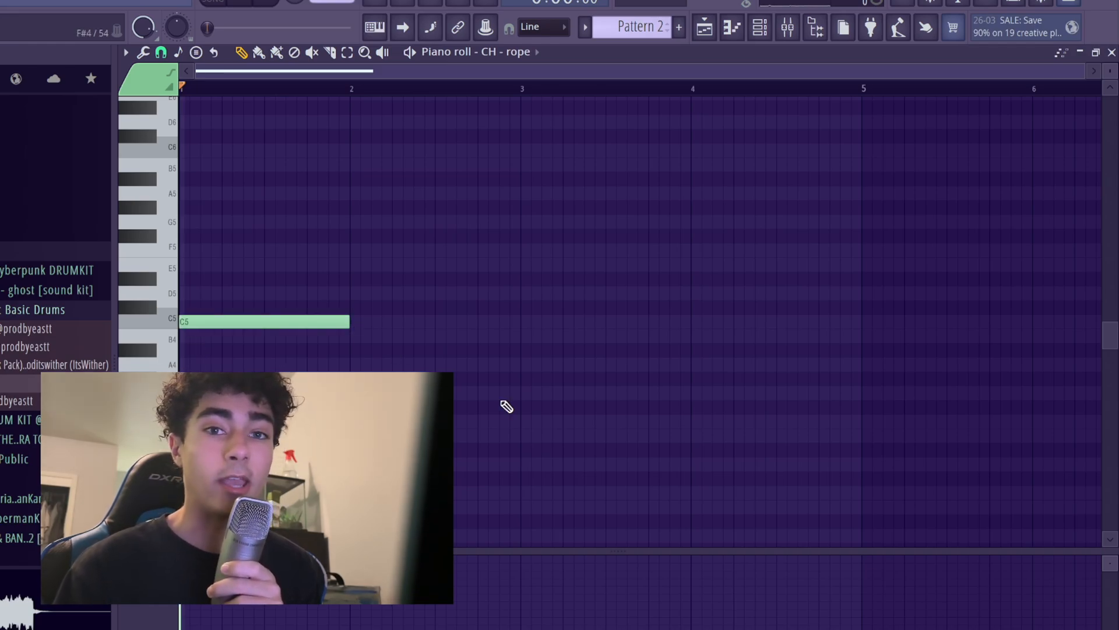
key(space)
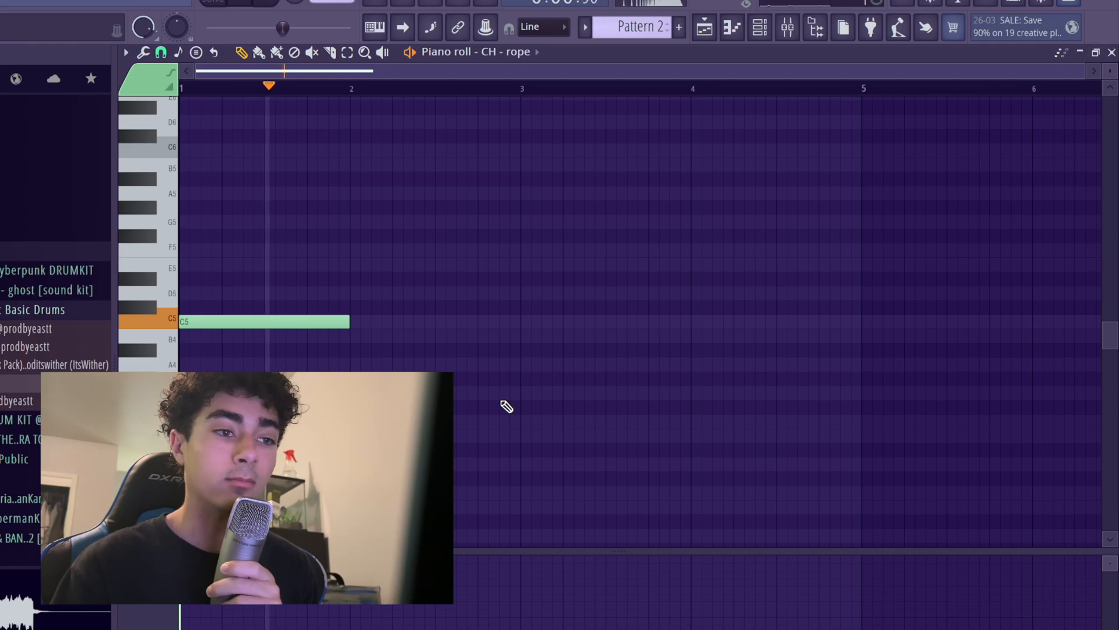
key(space)
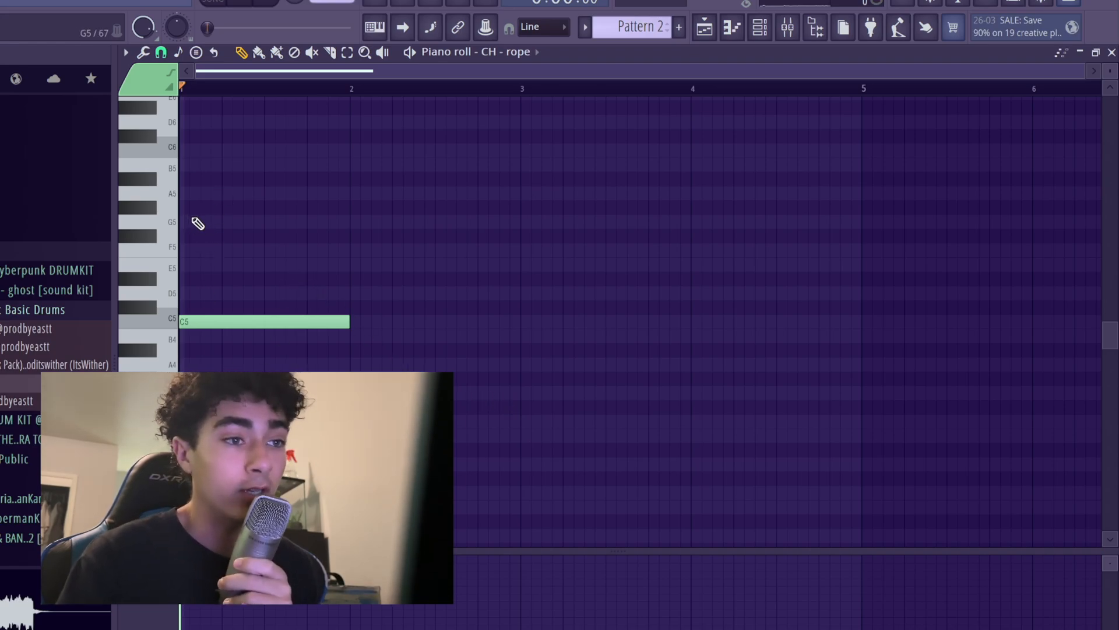
click(197, 222)
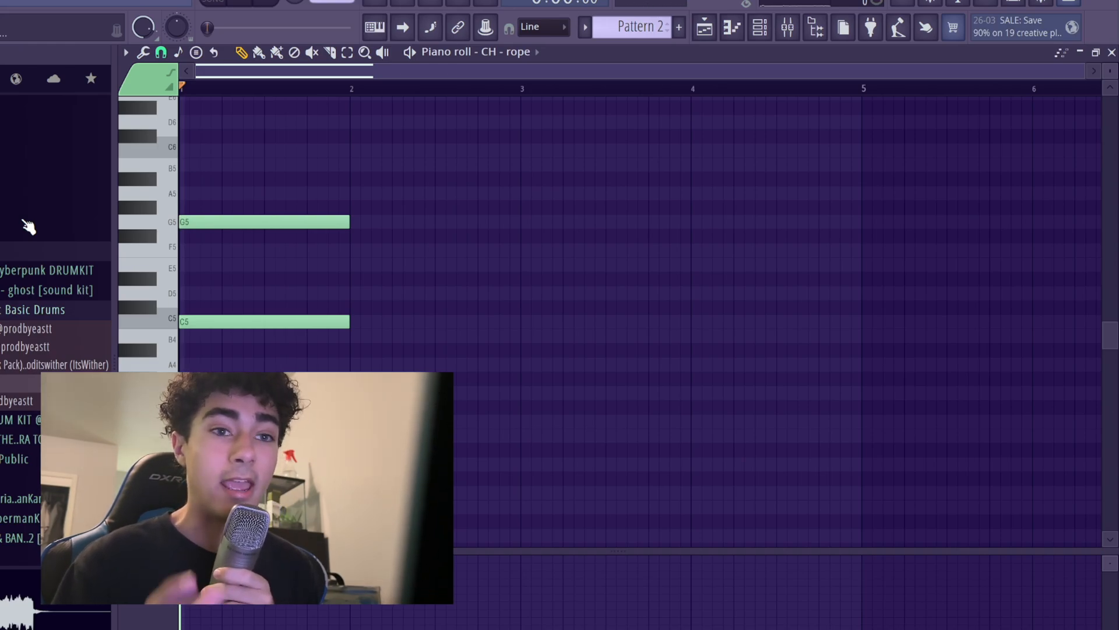
key(space)
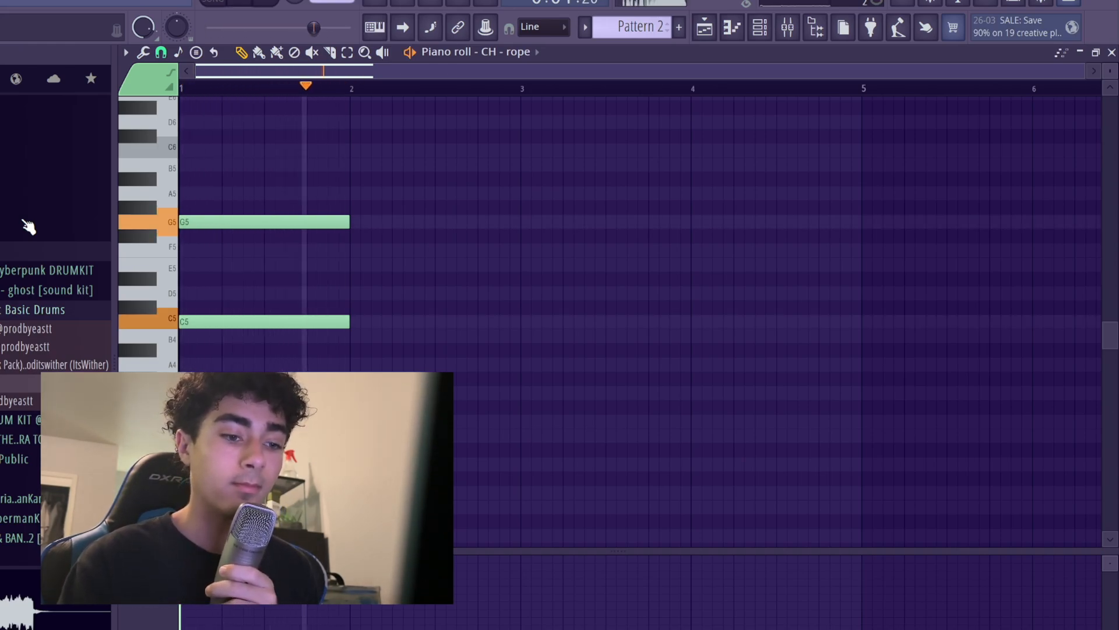
key(space)
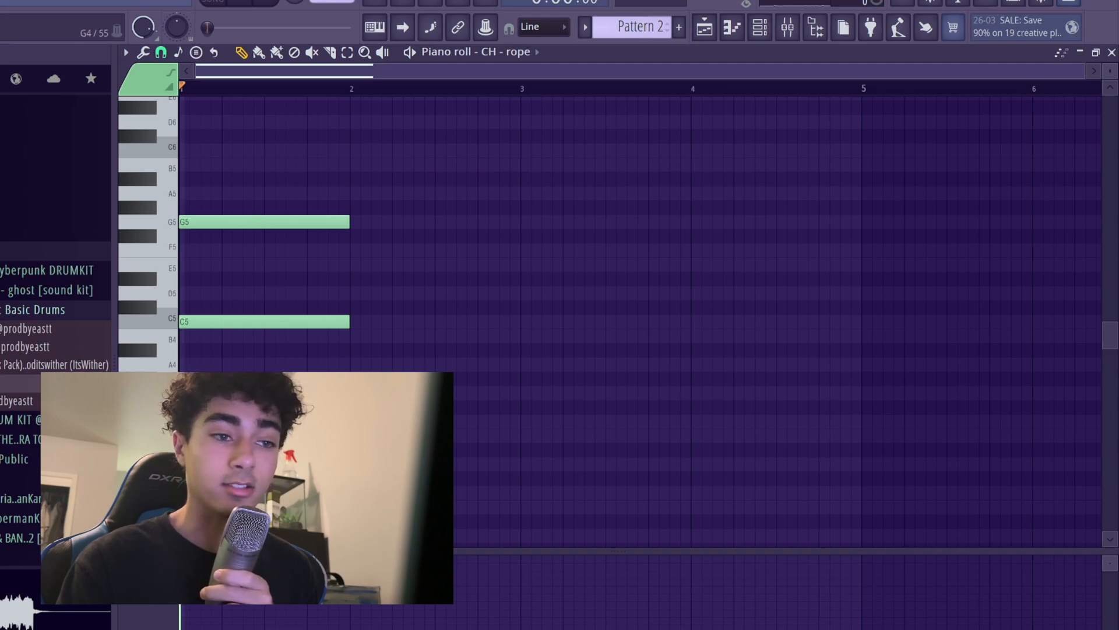
- Add one-bar G4 and D5 notes in bar 2 of the CH - rope piano roll and play back the result
click(361, 393)
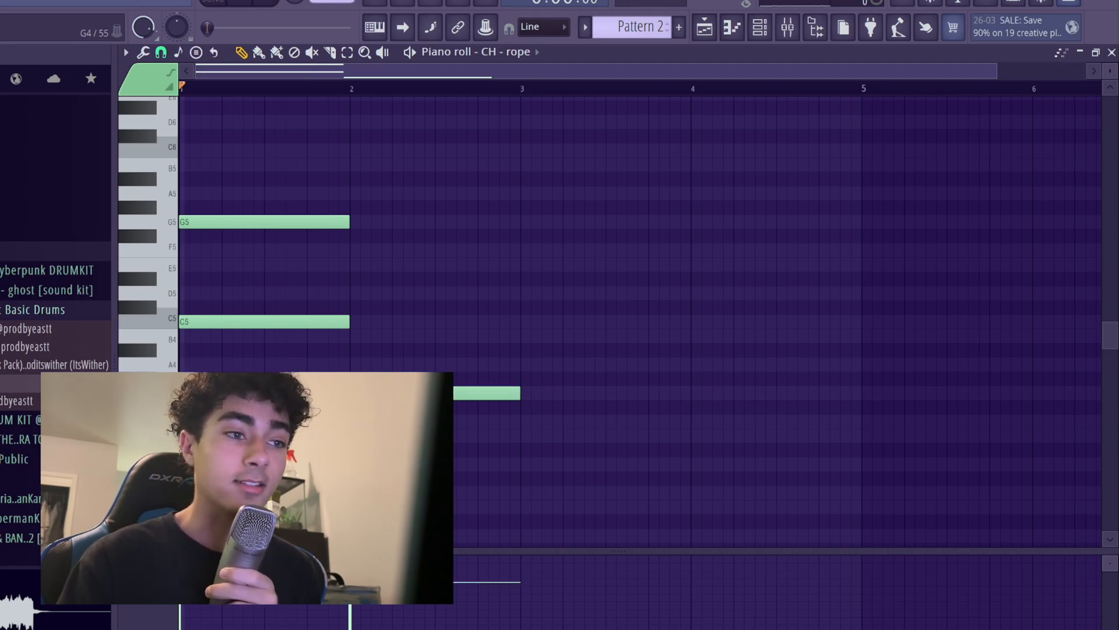
click(352, 292)
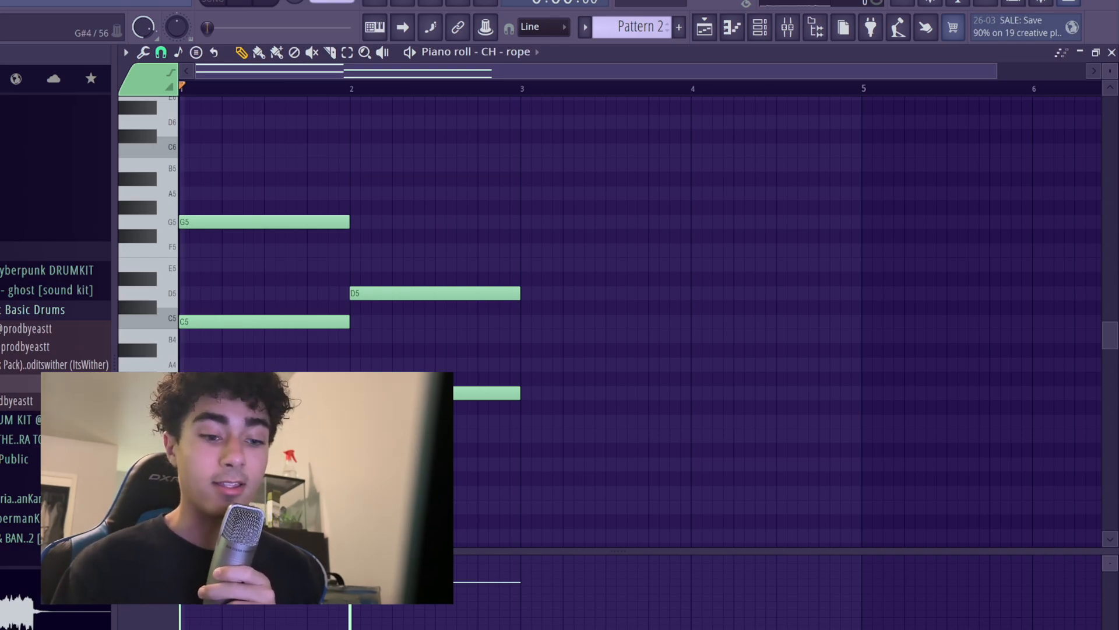
key(space)
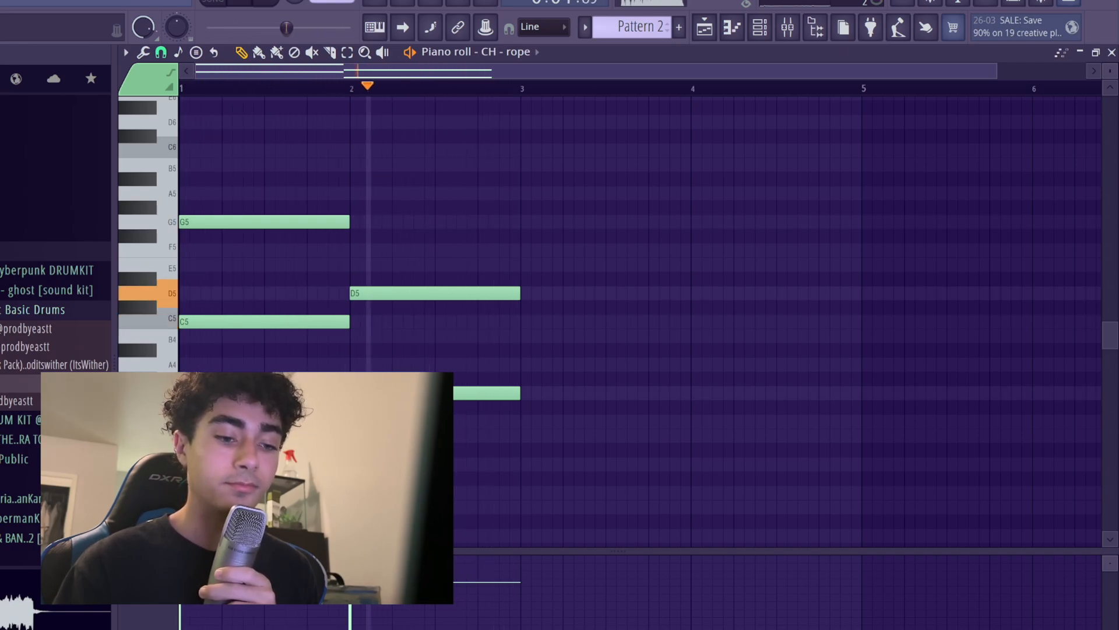
key(space)
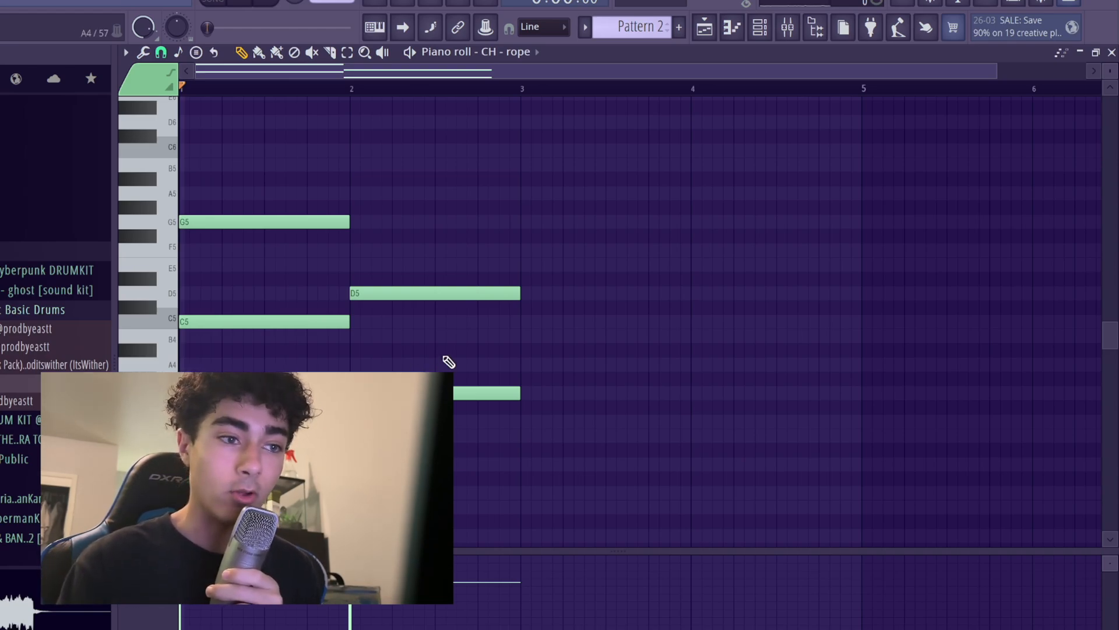
- Add one-bar A4 and D5 notes in bar 3 of the CH - rope piano roll and play back the progression
click(522, 364)
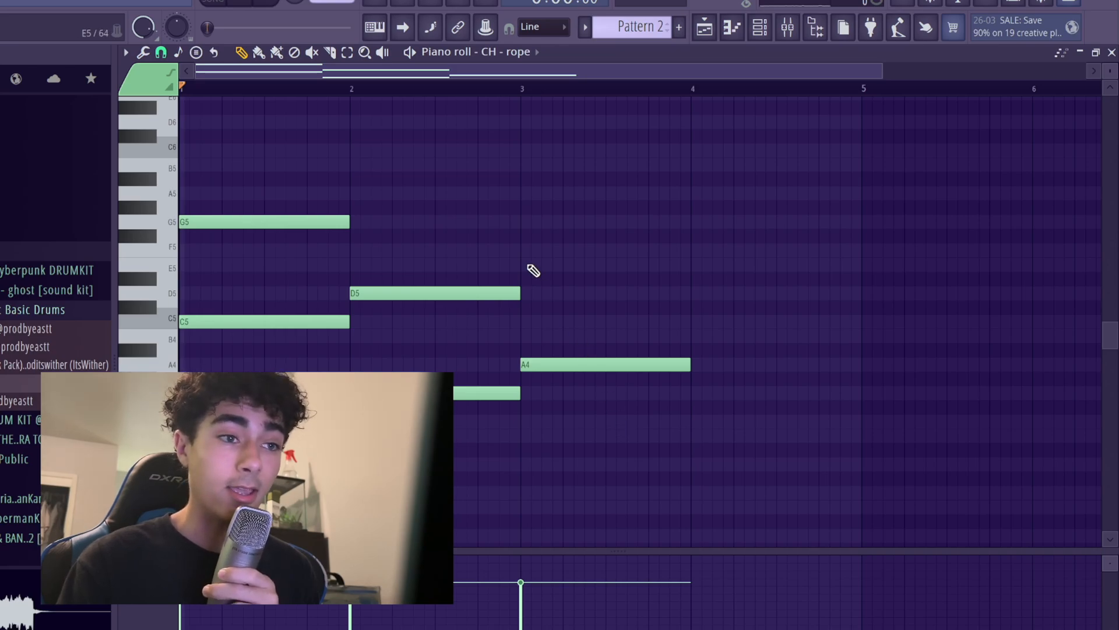
click(523, 293)
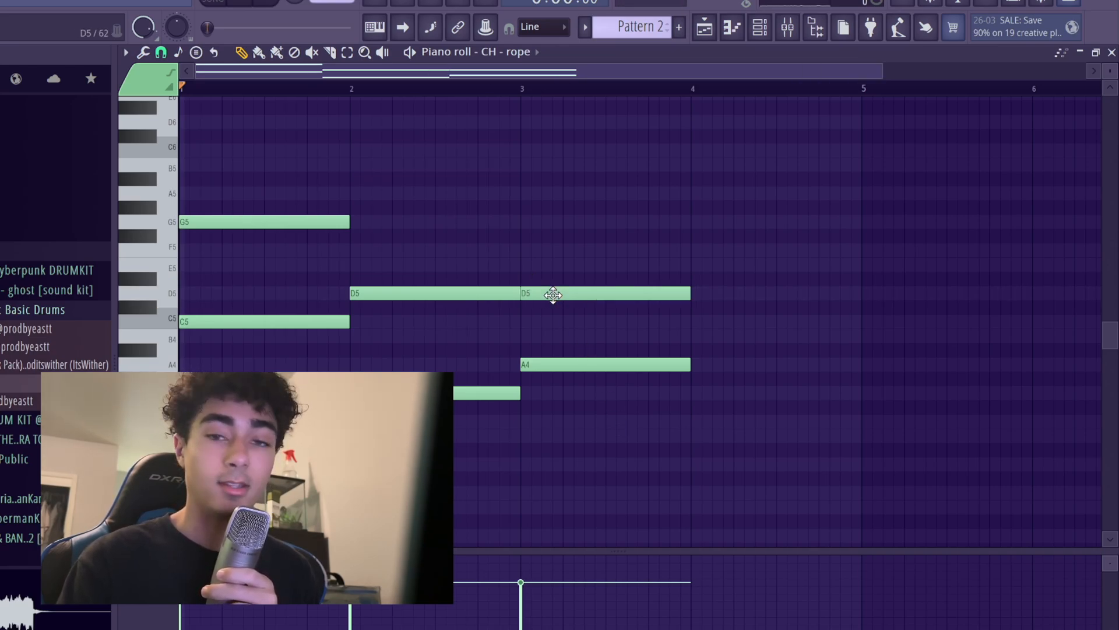
key(space)
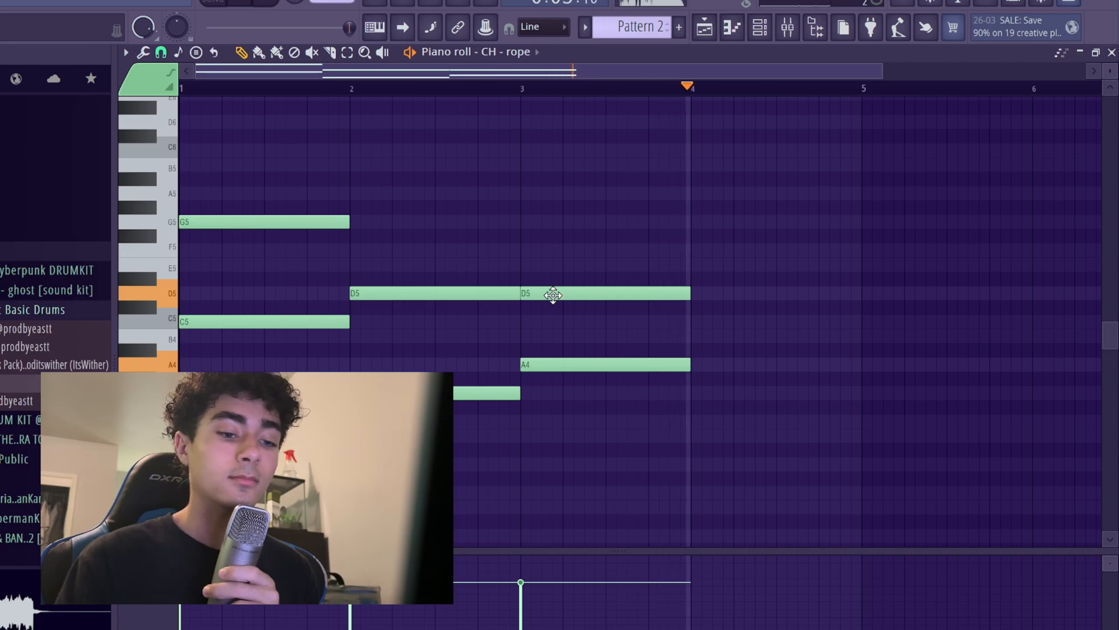
key(space)
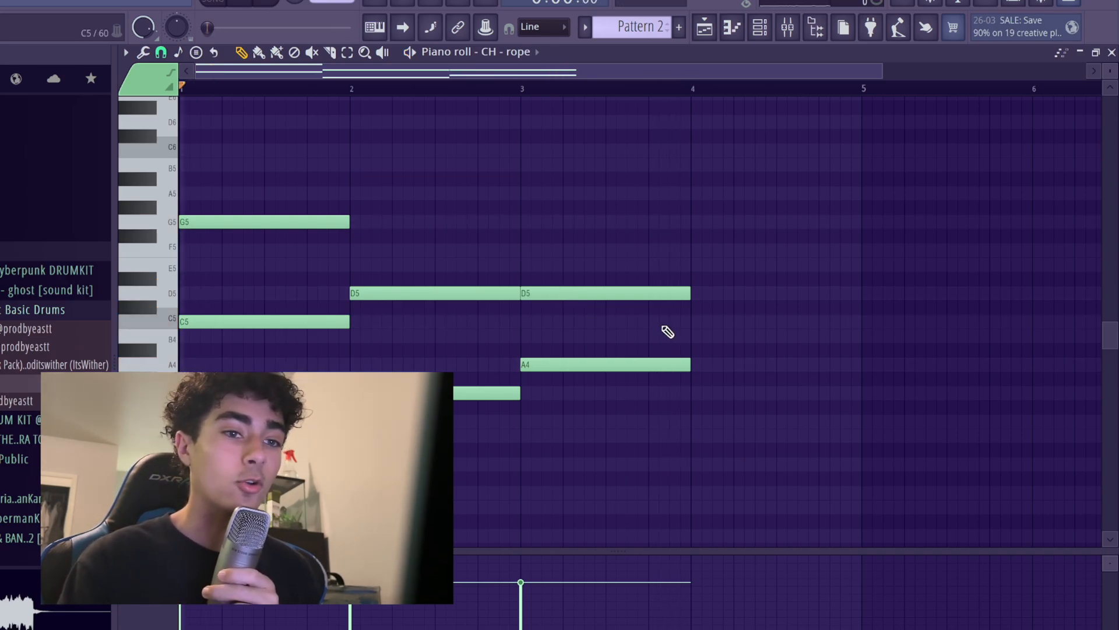
- Add one-bar C5 and F5 notes in bar 4 of the CH - rope piano roll and play back the progression
click(691, 324)
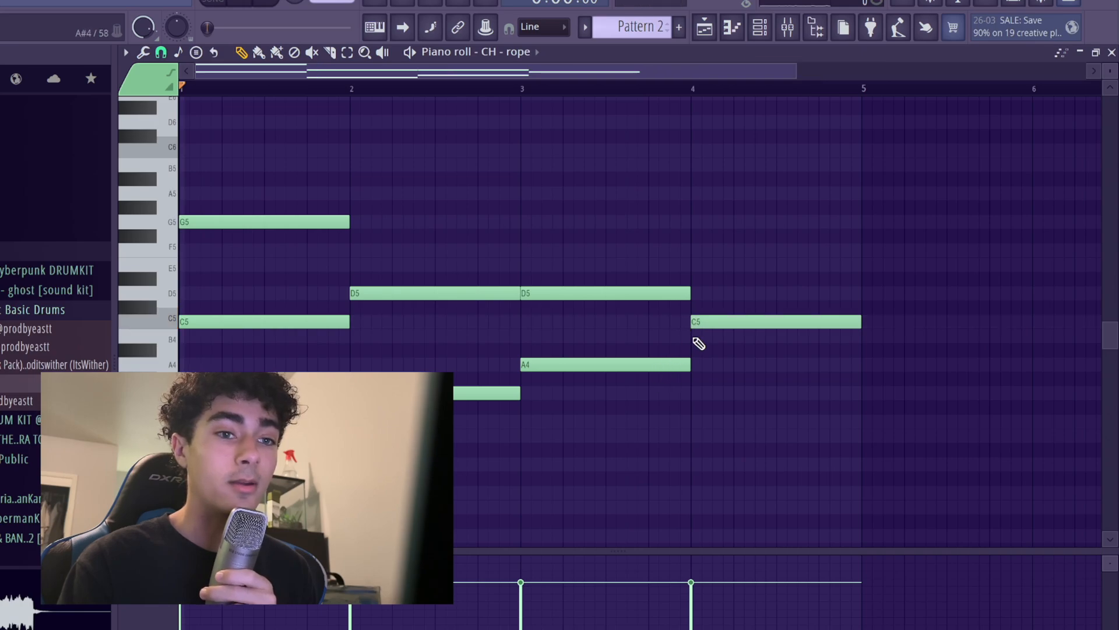
click(693, 255)
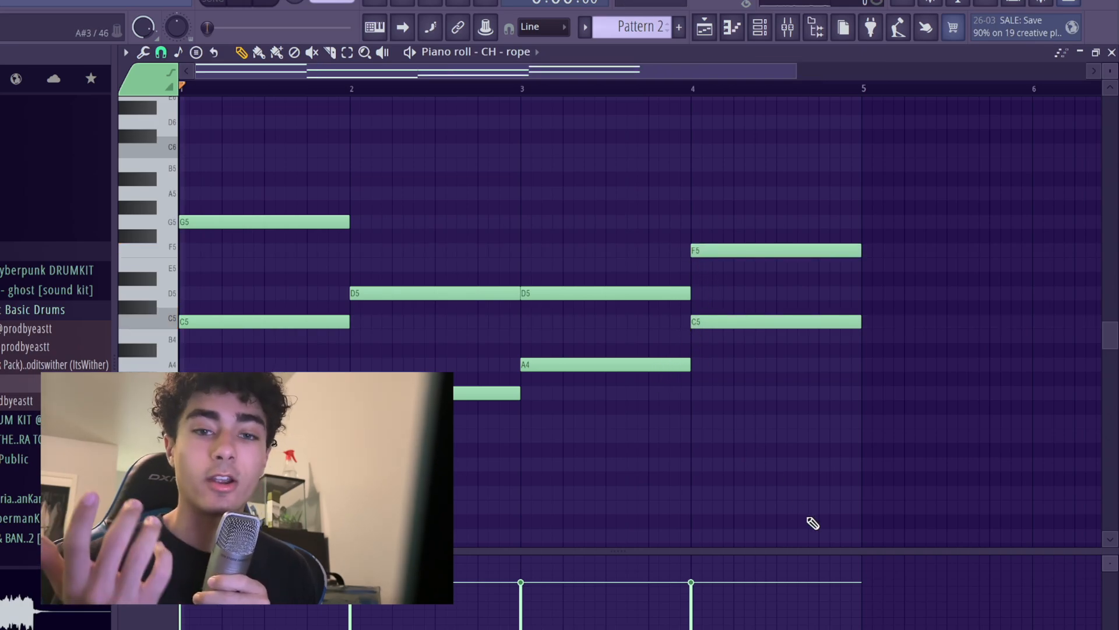
key(space)
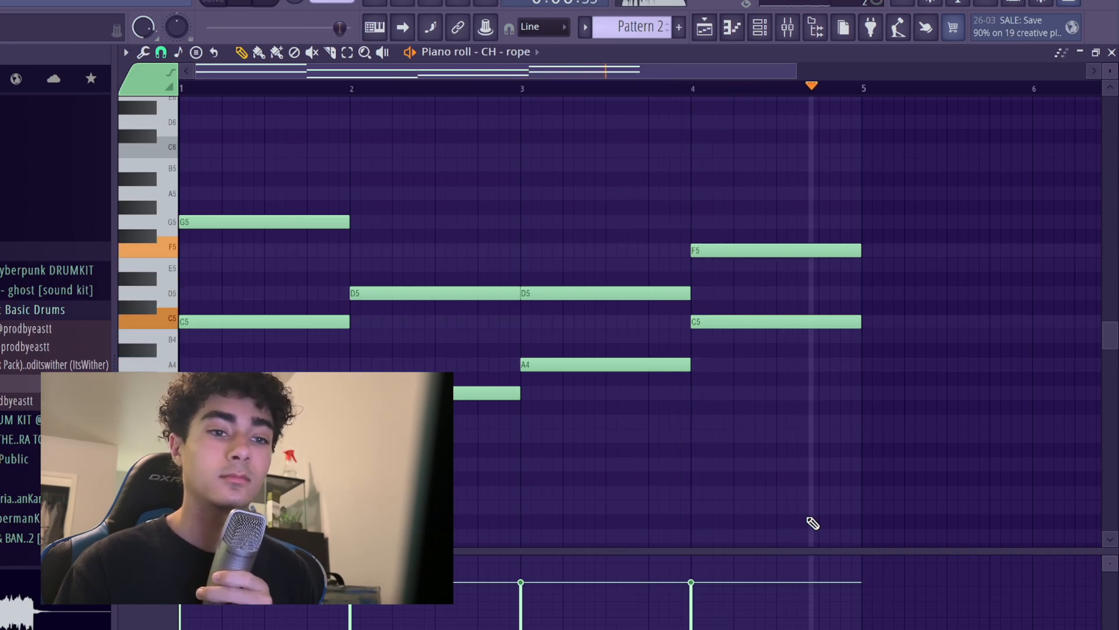
key(space)
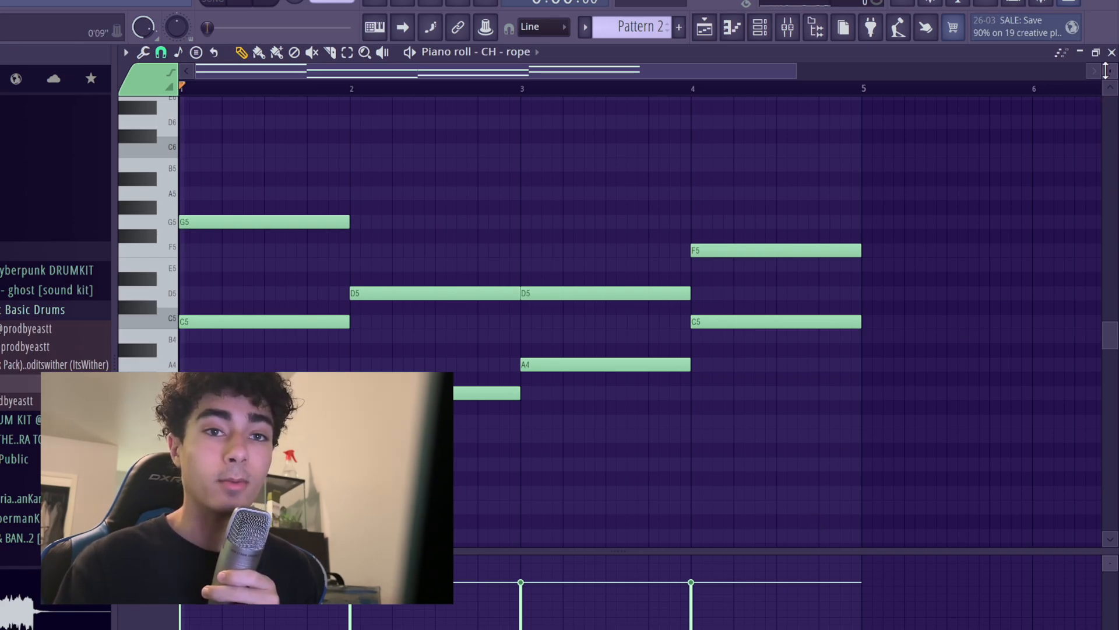
- Close the piano roll and the channel rack so only the playlist stays open
key(Escape)
click(1111, 52)
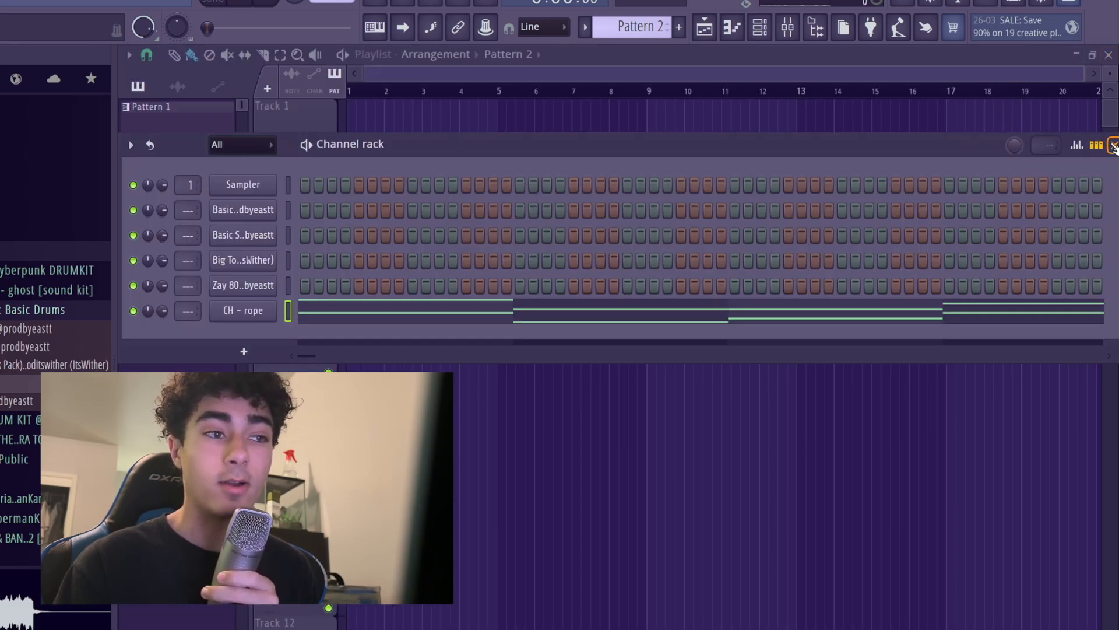
click(1114, 146)
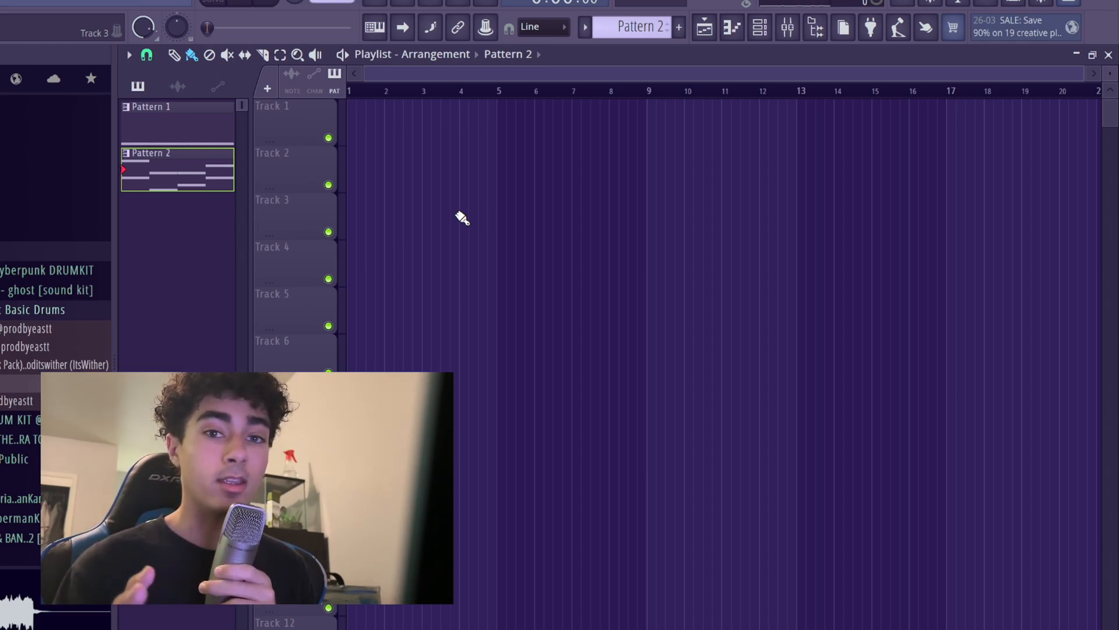
- Place Pattern 1 on Track 1 and Pattern 2 on Track 2, both starting at bar 1, and play back the arrangement
click(224, 127)
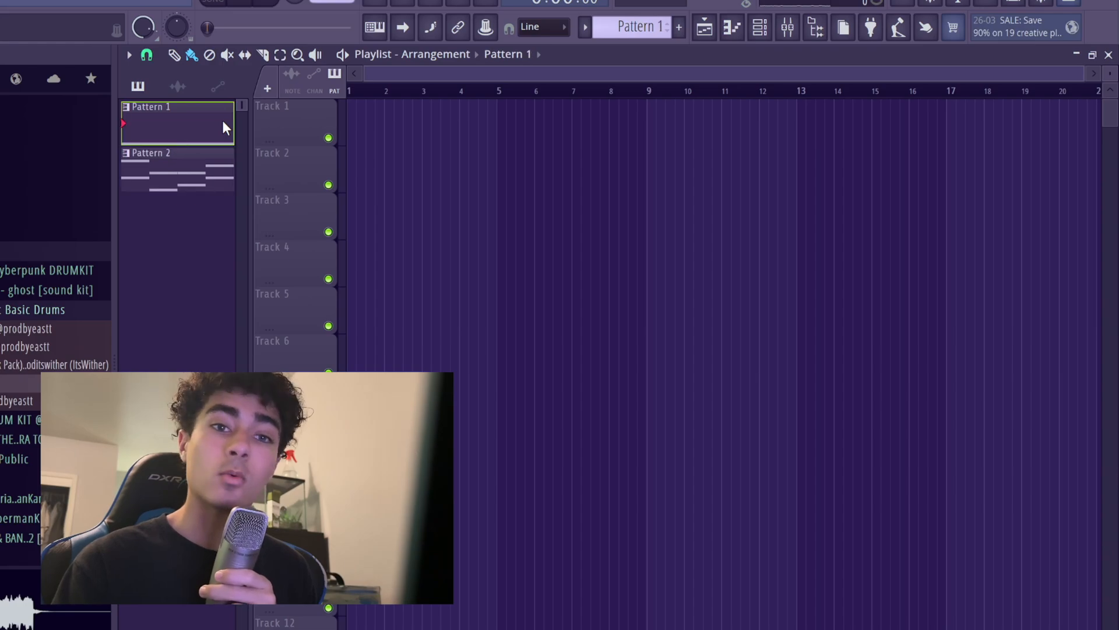
drag(222, 120, 354, 131)
click(174, 176)
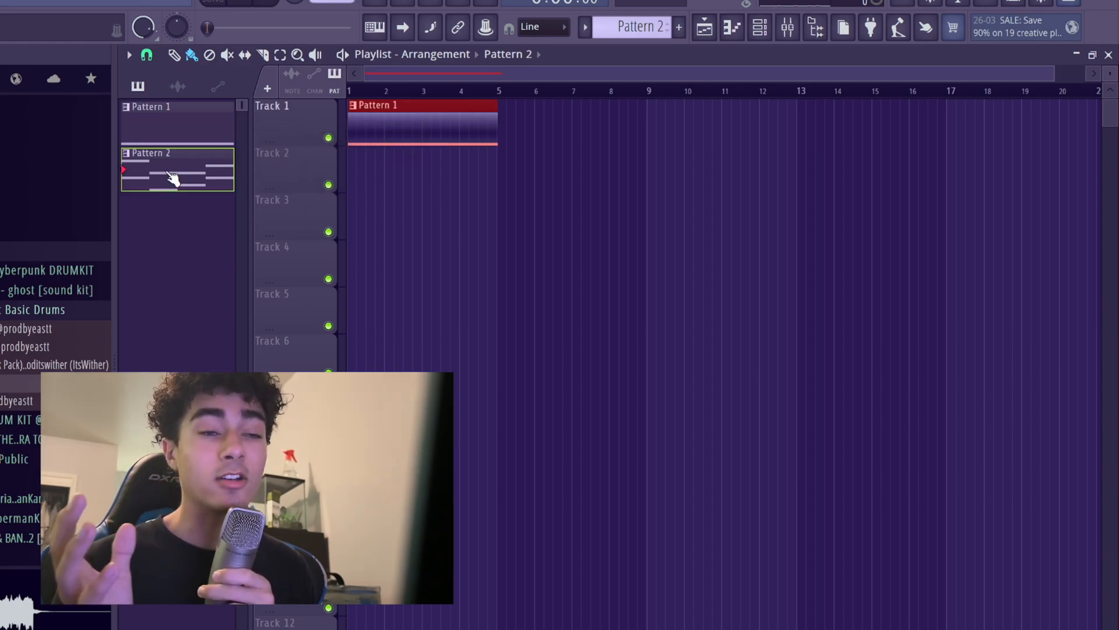
drag(174, 176, 353, 175)
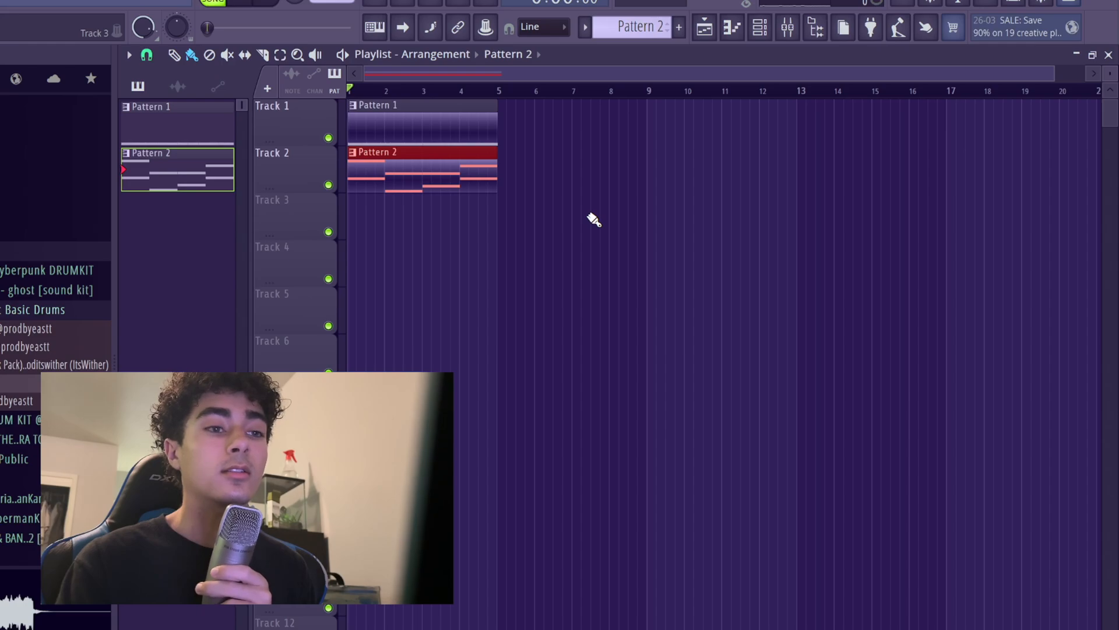
key(space)
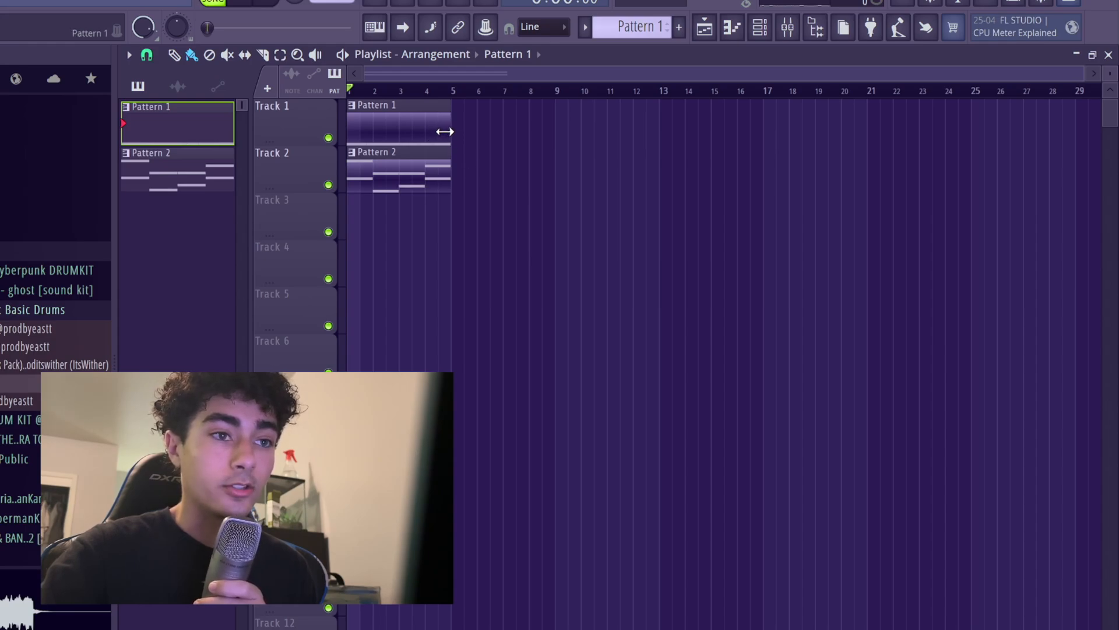
- Repeat the Pattern 1 clip on Track 1 and the Pattern 2 clip on Track 2 at bars 5 and 9
click(466, 134)
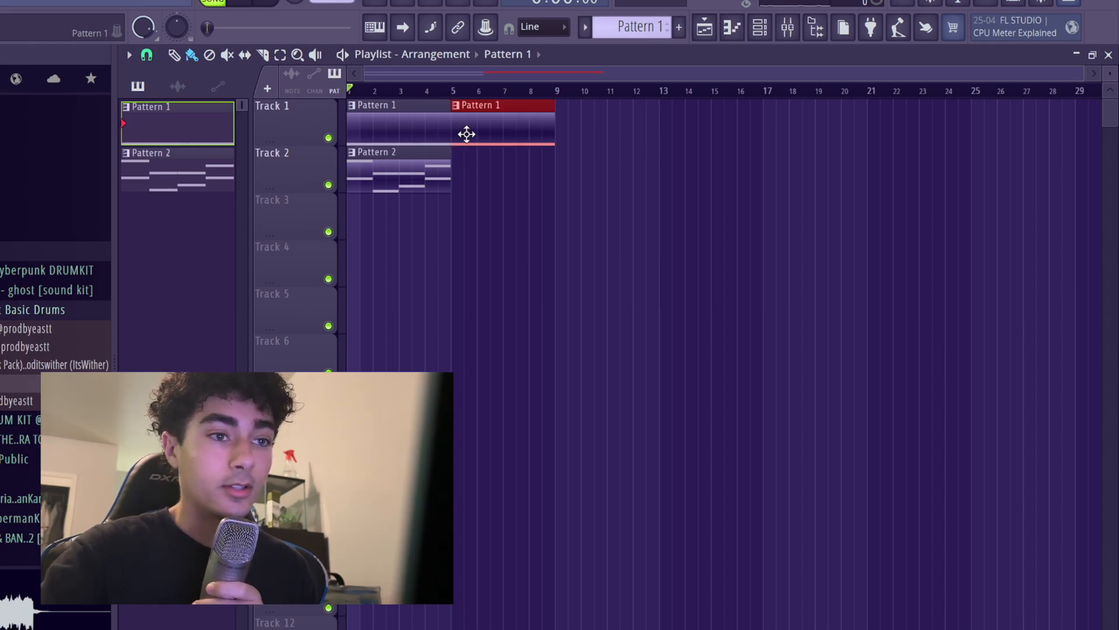
click(443, 164)
click(455, 164)
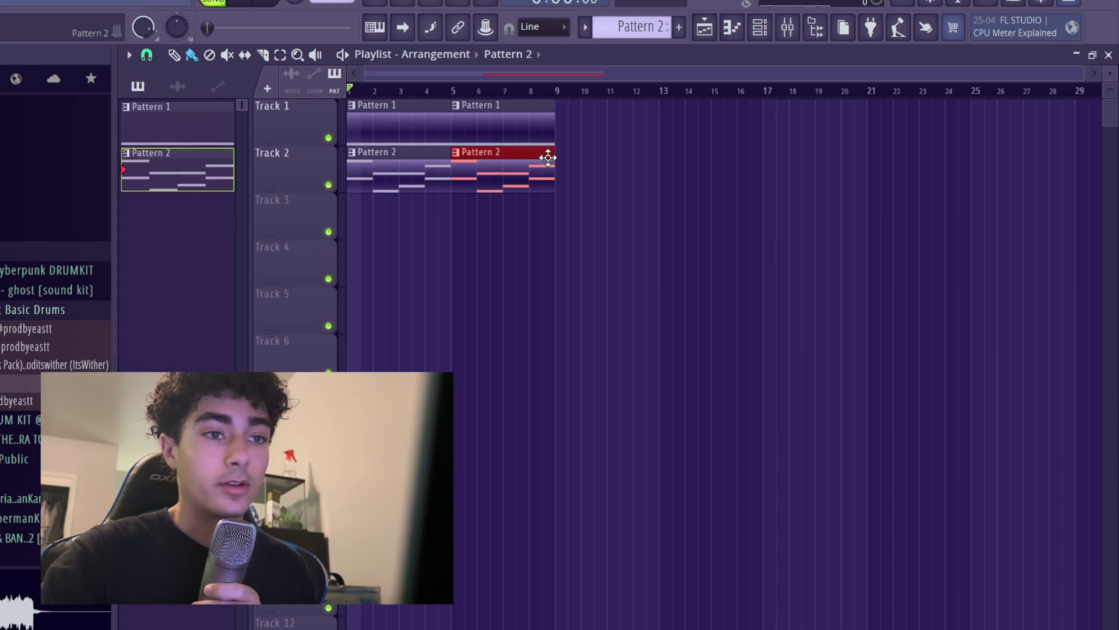
click(565, 170)
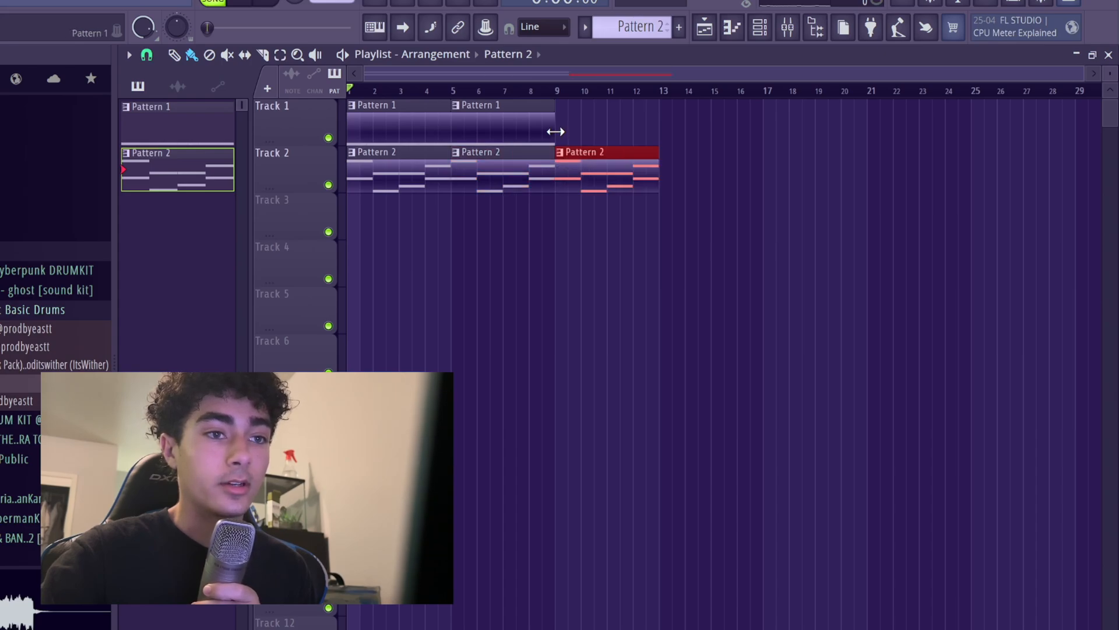
click(556, 132)
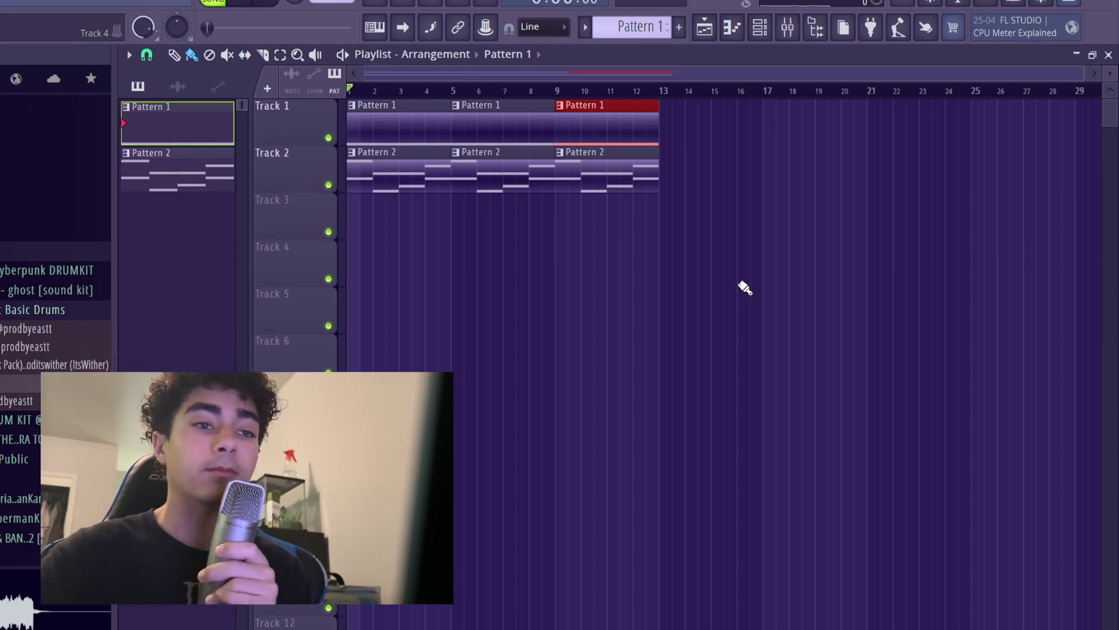
- Slice the third Pattern 1 clip on Track 1 halfway through bar 12 and delete the piece up to bar 13
click(691, 178)
right_click(708, 185)
scroll(604, 100, up, 4)
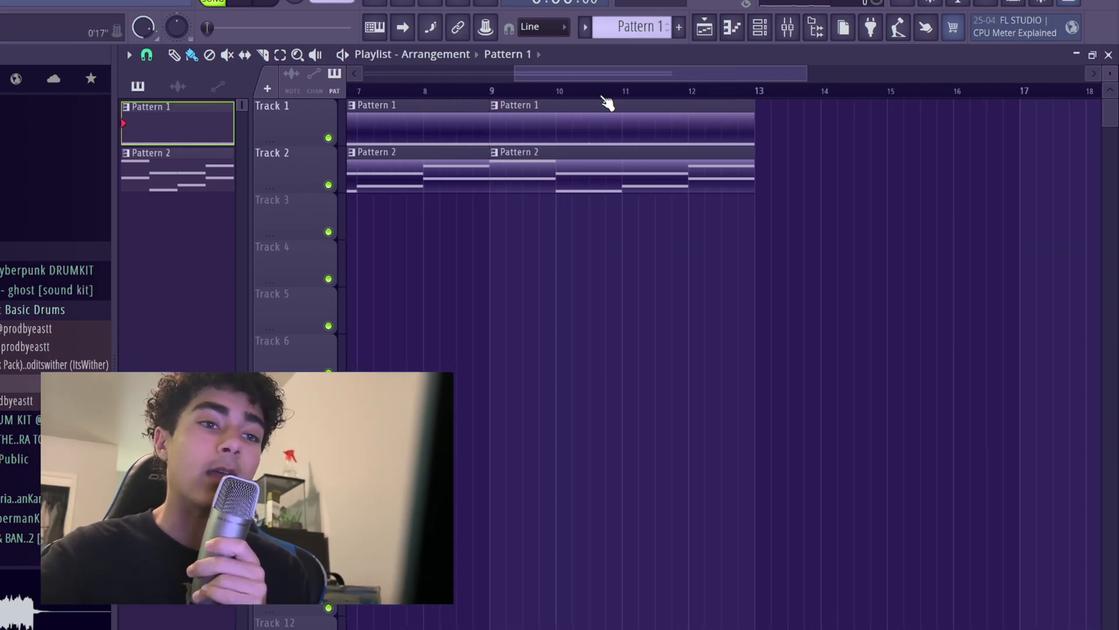
key(c)
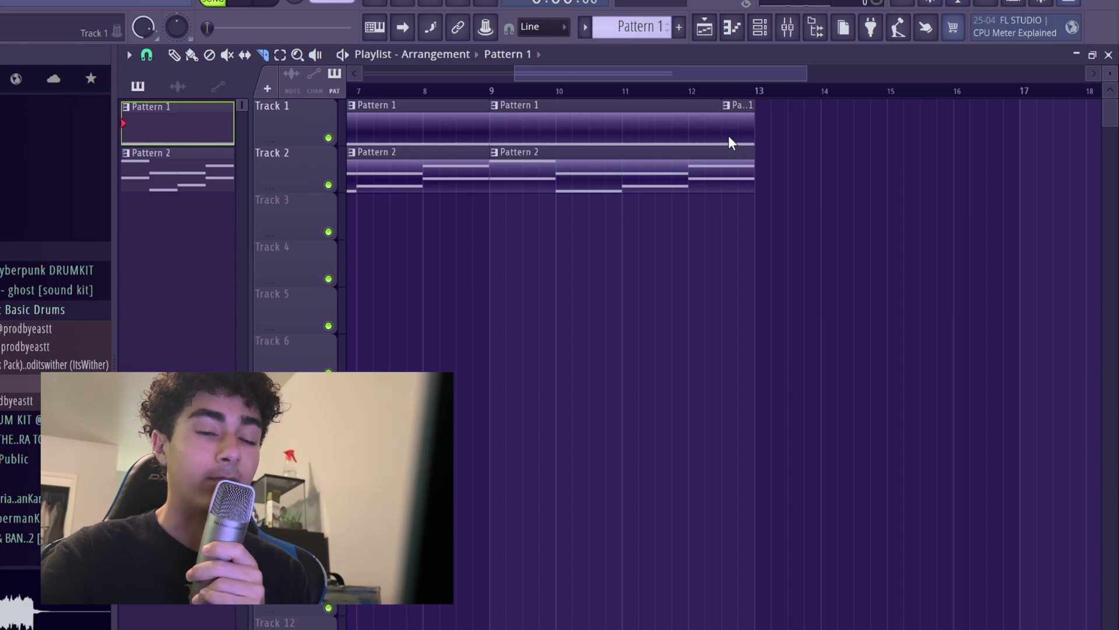
click(213, 55)
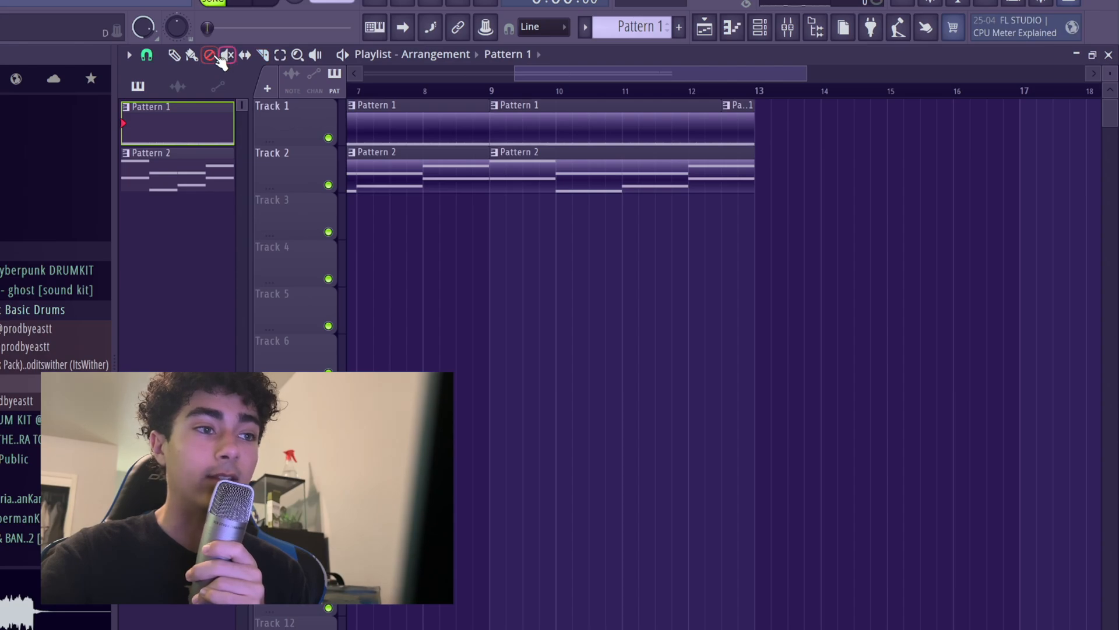
click(741, 119)
scroll(707, 233, down, 3)
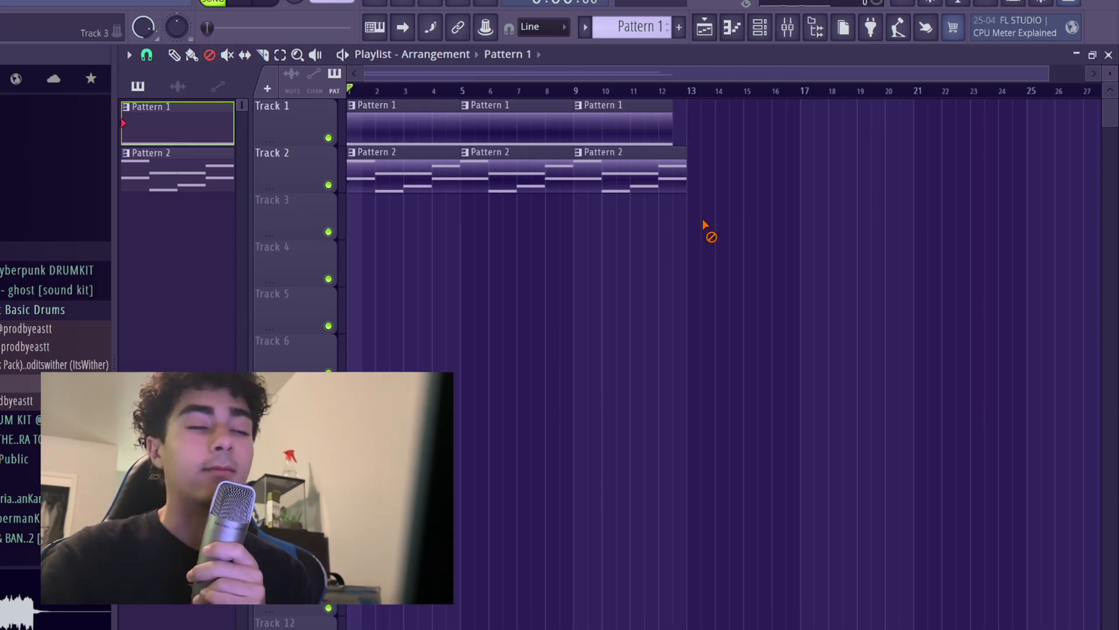
- Switch to the drawing tool and play back the arrangement from bar 9 to check the drum cut
key(p)
scroll(641, 282, up, 3)
click(682, 91)
key(space)
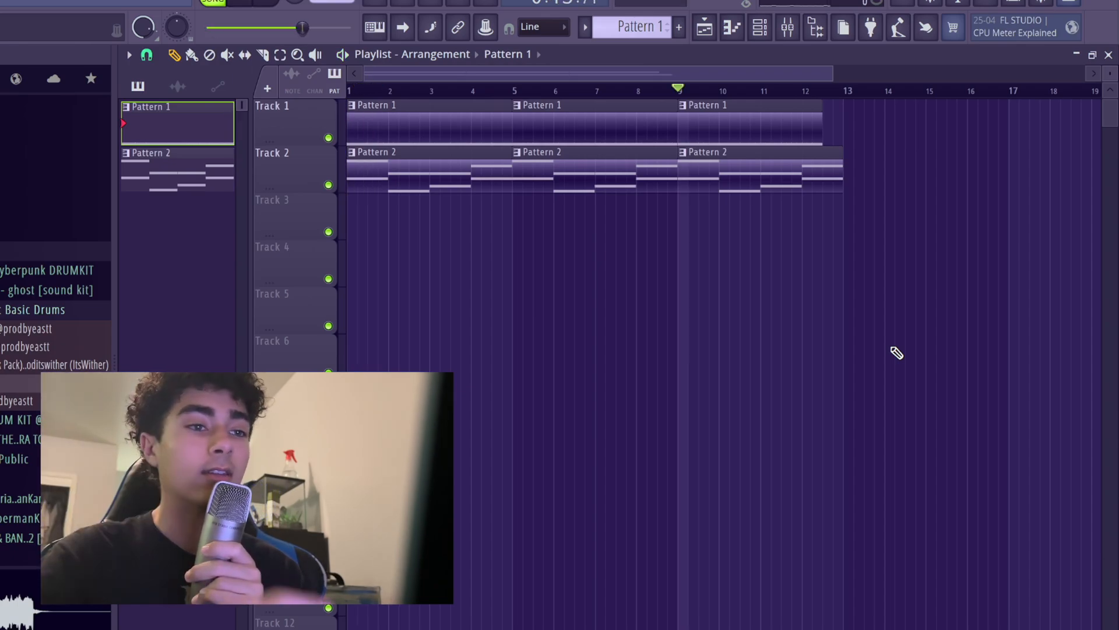
- Add a Pattern 2 clip on Track 2 at bar 13 and a Pattern 1 clip on Track 1 at bar 17
scroll(897, 353, down, 1)
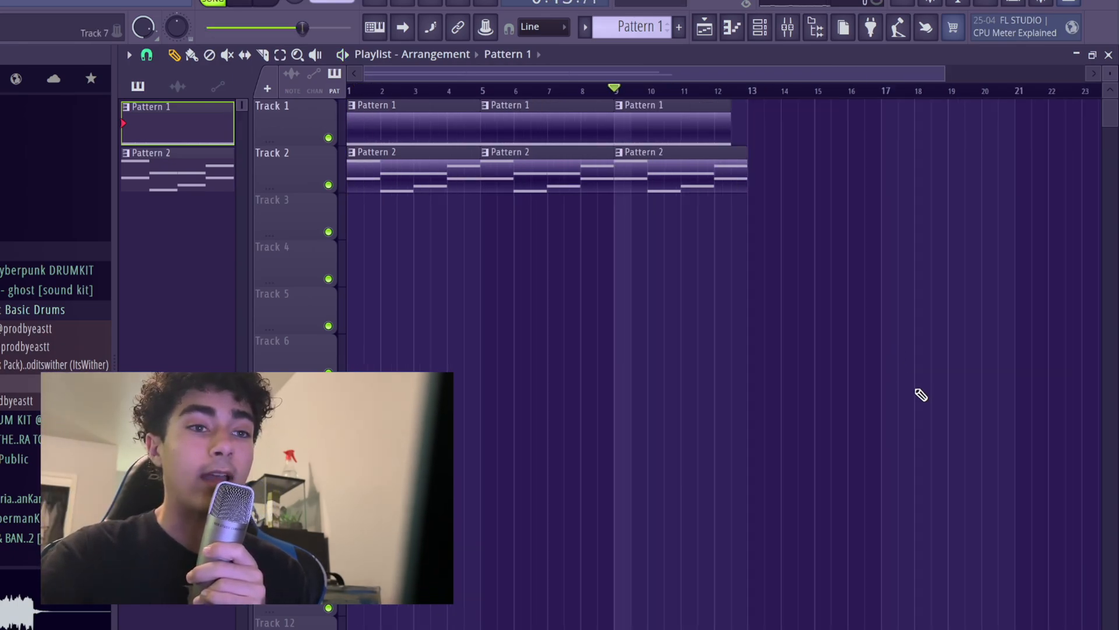
click(705, 171)
click(758, 175)
scroll(513, 109, down, 1)
click(513, 110)
click(733, 137)
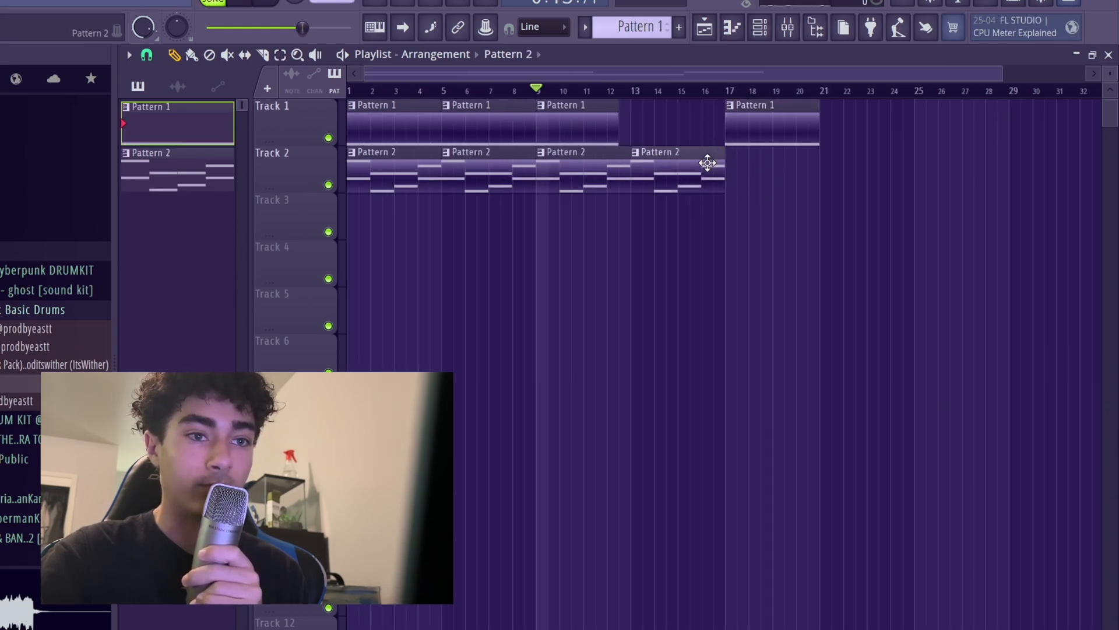
- Add Pattern 2 at bar 17 and both patterns at bars 21 and 25, and play back from about bar 13
click(712, 159)
click(737, 169)
click(827, 167)
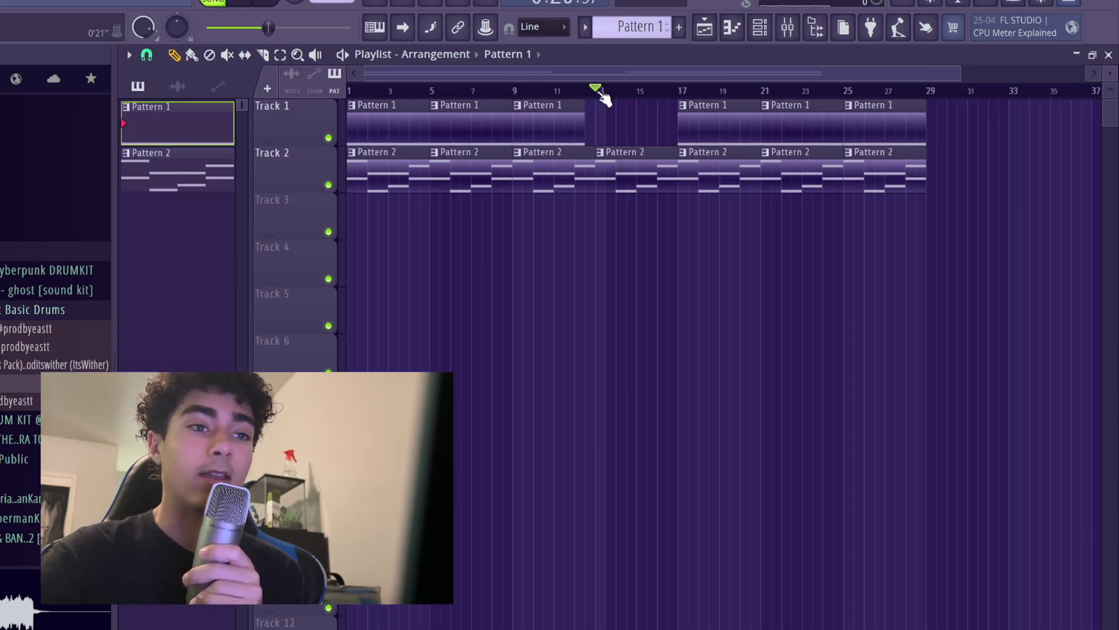
key(space)
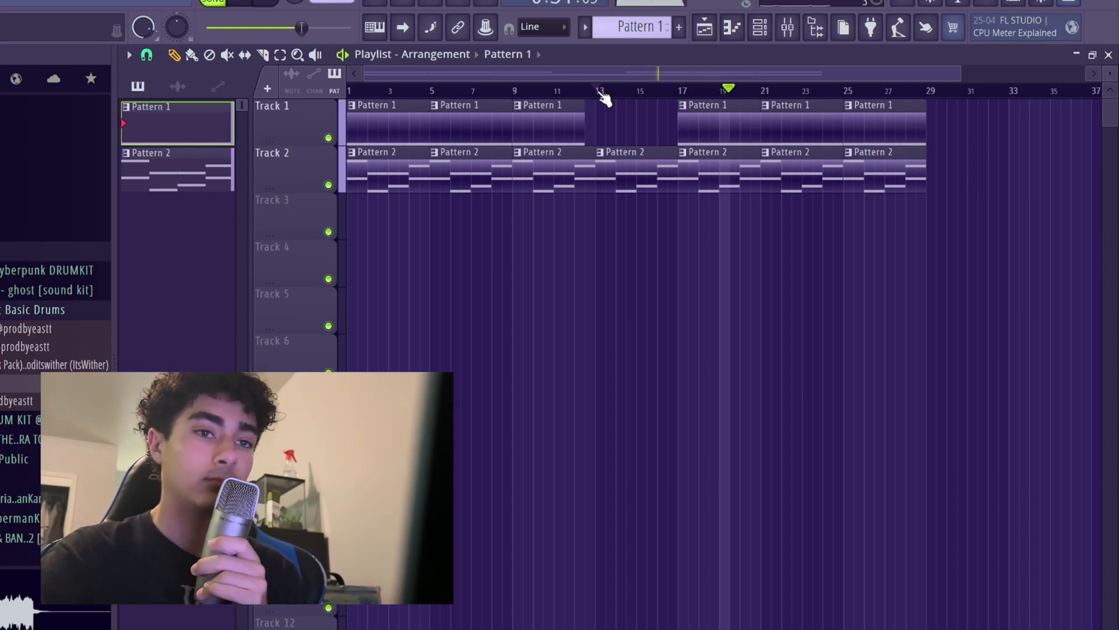
click(600, 93)
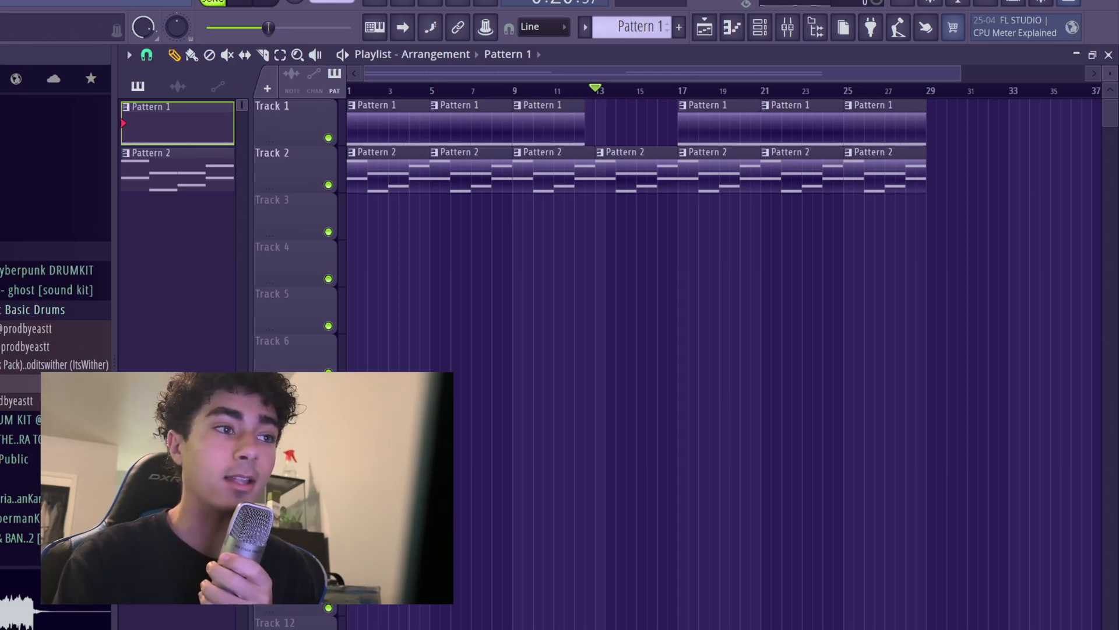
- Export the full song as a wave file with MP3 enabled as an additional output format and start rendering
click(1, 2)
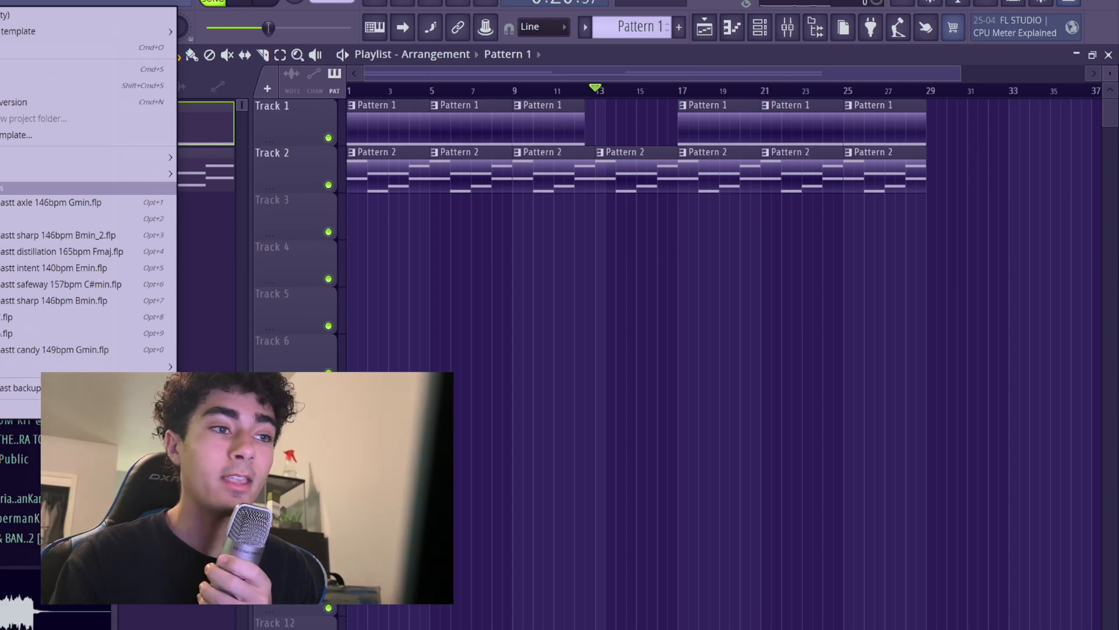
mouse_move(134, 167)
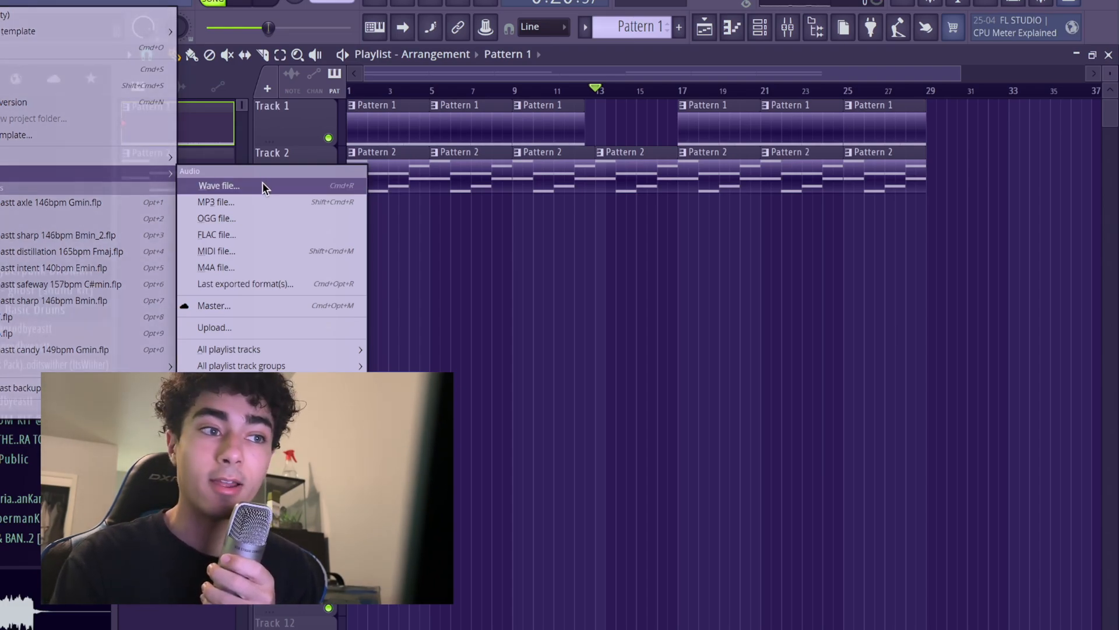
click(262, 186)
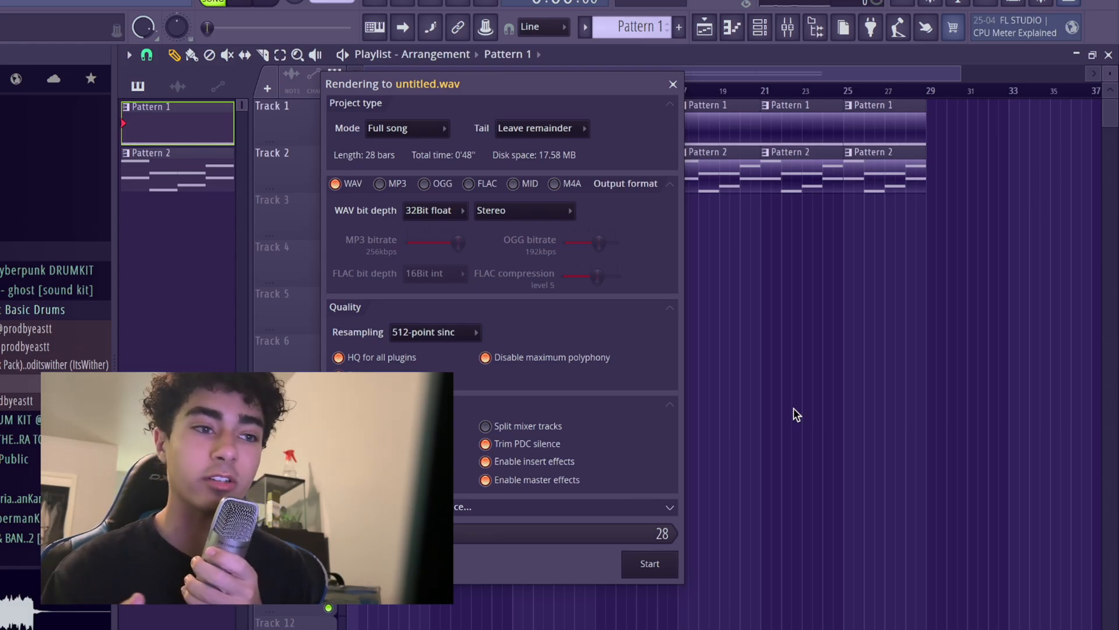
click(380, 183)
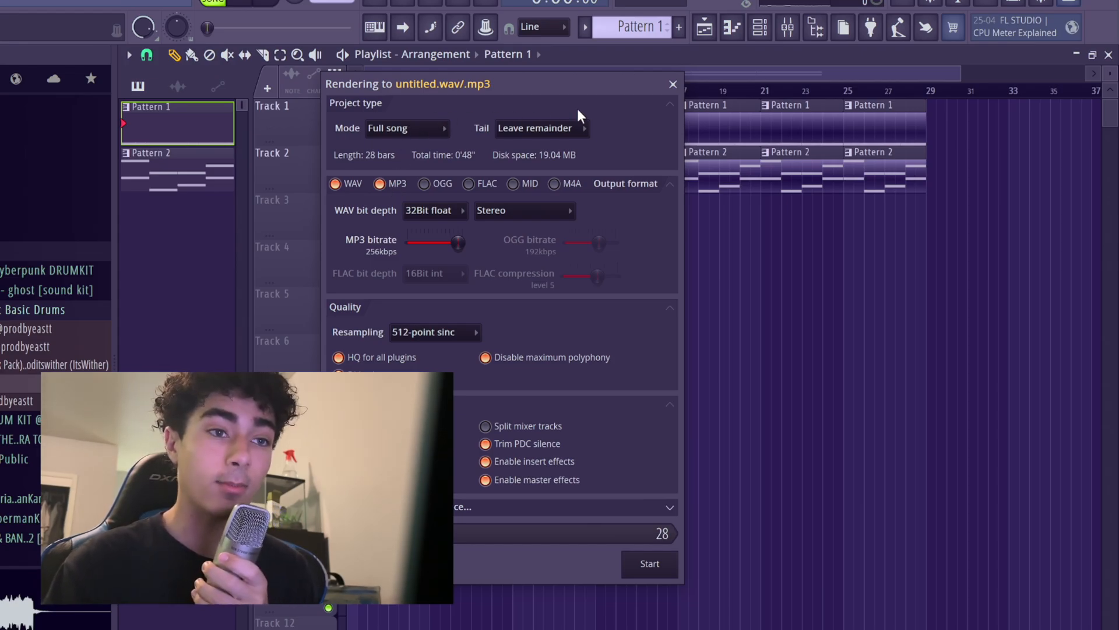
click(645, 569)
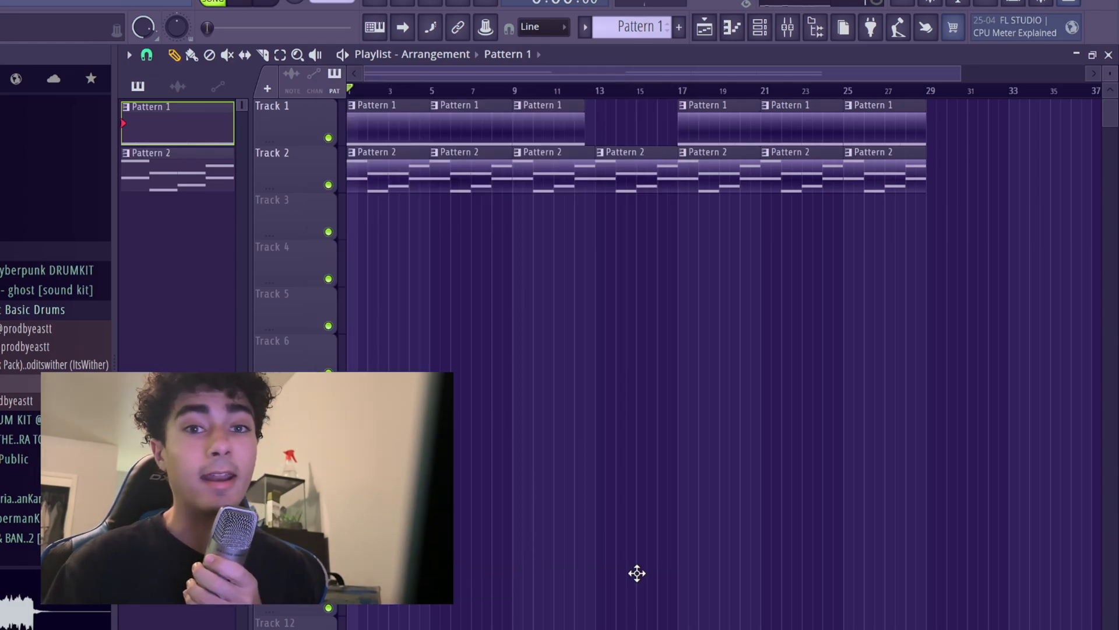